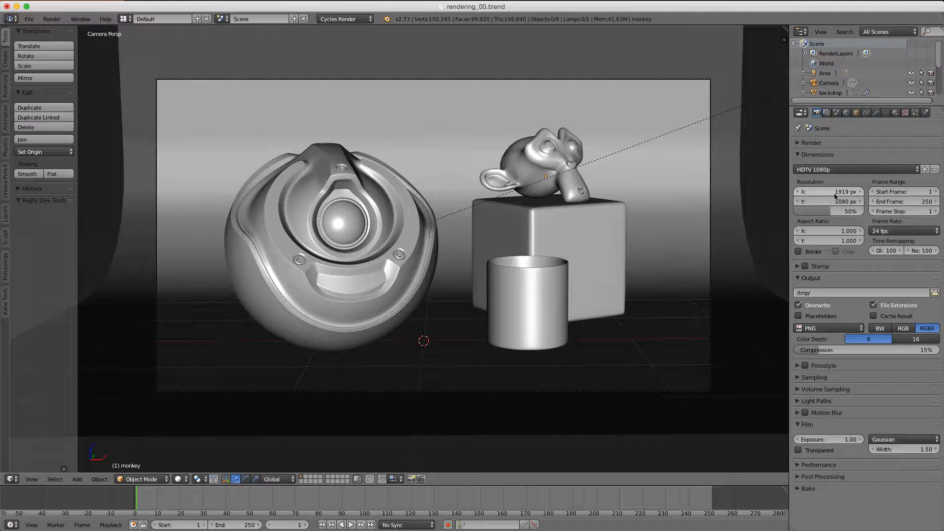
Set the render resolution's Y value to 1248 px and its percentage scale to 20%
{"action": "left_click_drag", "start_coordinate": [843, 202], "coordinate": [805, 211]}
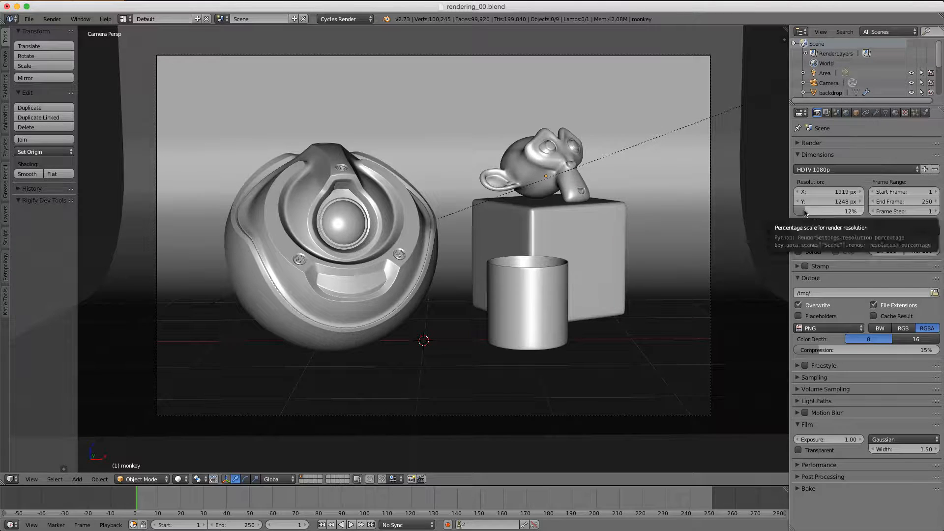
{"action": "left_click", "coordinate": [806, 213]}
{"action": "type", "text": "20"}
{"action": "key", "text": "Return"}
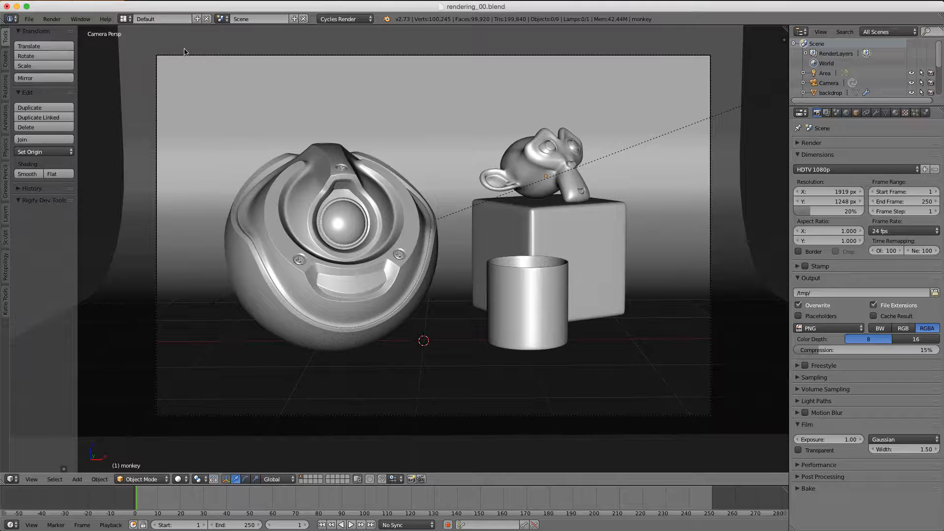
Render a still image of the scene and examine its detail up close
{"action": "left_click", "coordinate": [52, 19]}
{"action": "left_click", "coordinate": [58, 27]}
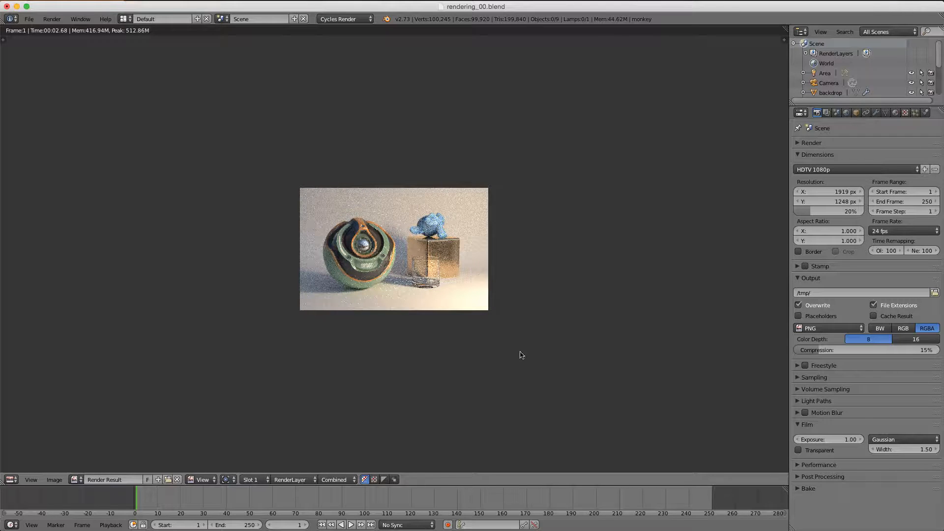
{"action": "scroll", "coordinate": [433, 254], "scroll_direction": "up", "scroll_amount": 4}
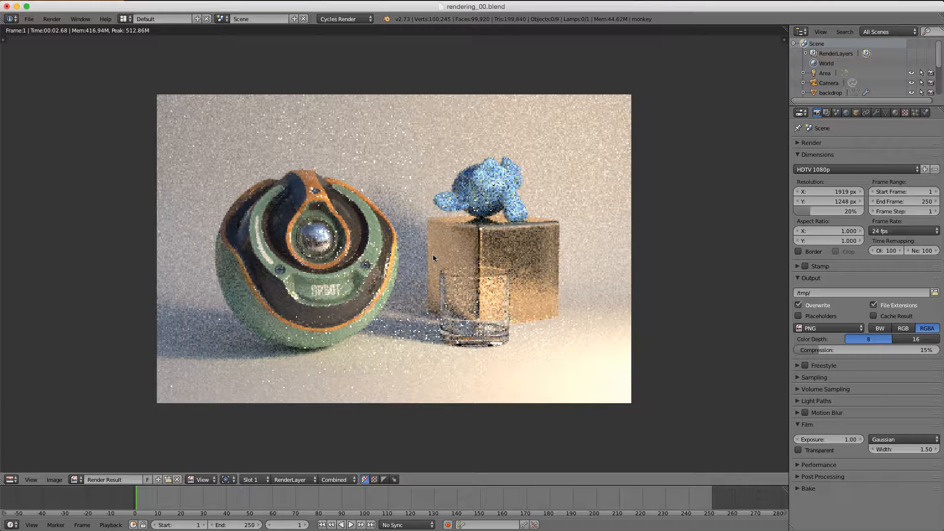
{"action": "scroll", "coordinate": [432, 255], "scroll_direction": "up", "scroll_amount": 2}
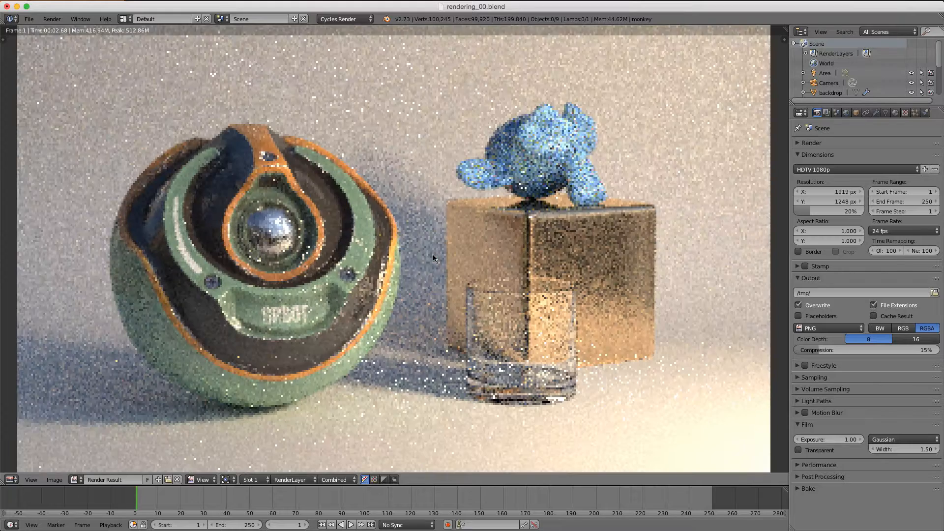
{"action": "scroll", "coordinate": [432, 255], "scroll_direction": "down", "scroll_amount": 3}
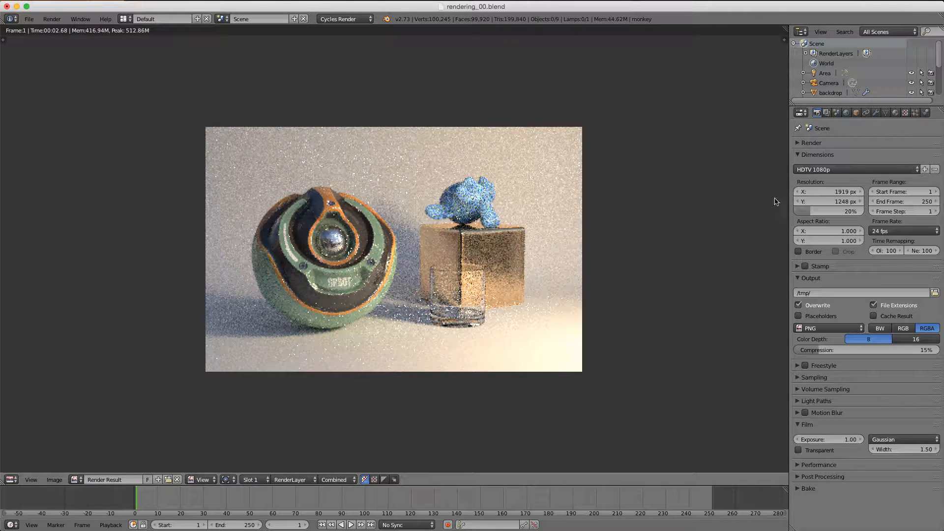
Try resolution percentages of 100% and 200%, and return from the render result to the 3D scene
{"action": "left_click", "coordinate": [833, 209]}
{"action": "key", "text": "Return"}
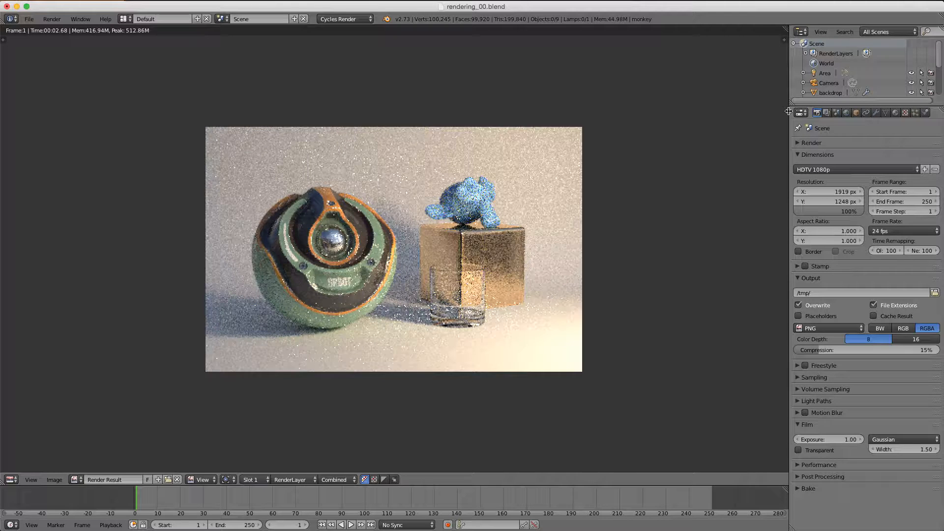
{"action": "left_click", "coordinate": [826, 208]}
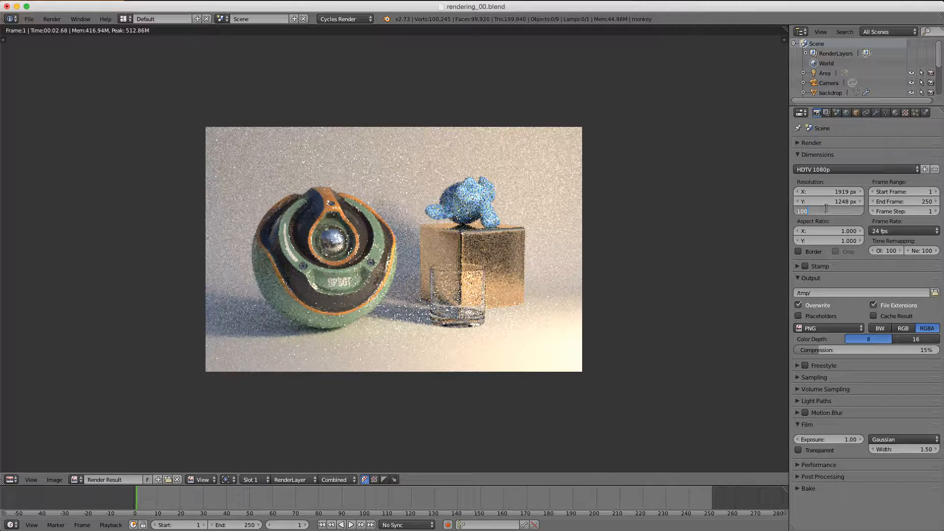
{"action": "type", "text": "200"}
{"action": "key", "text": "Return"}
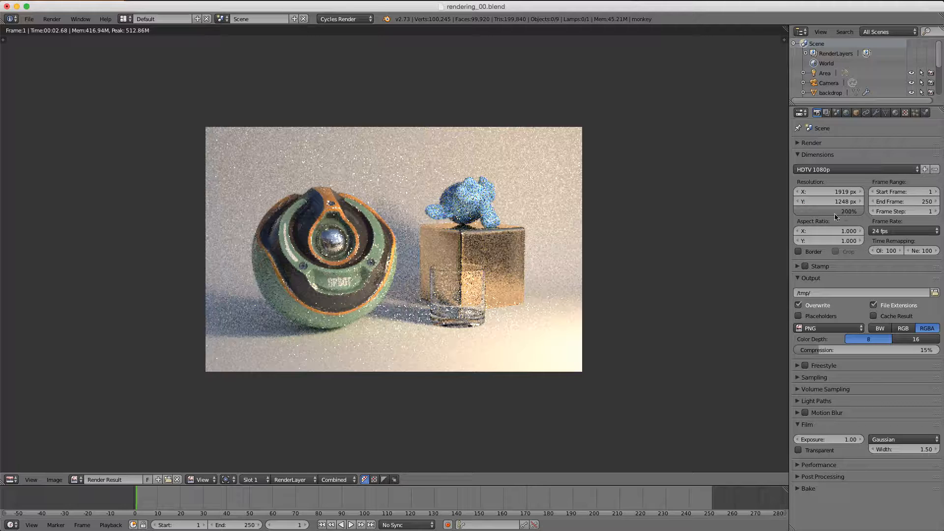
{"action": "key", "text": "Escape"}
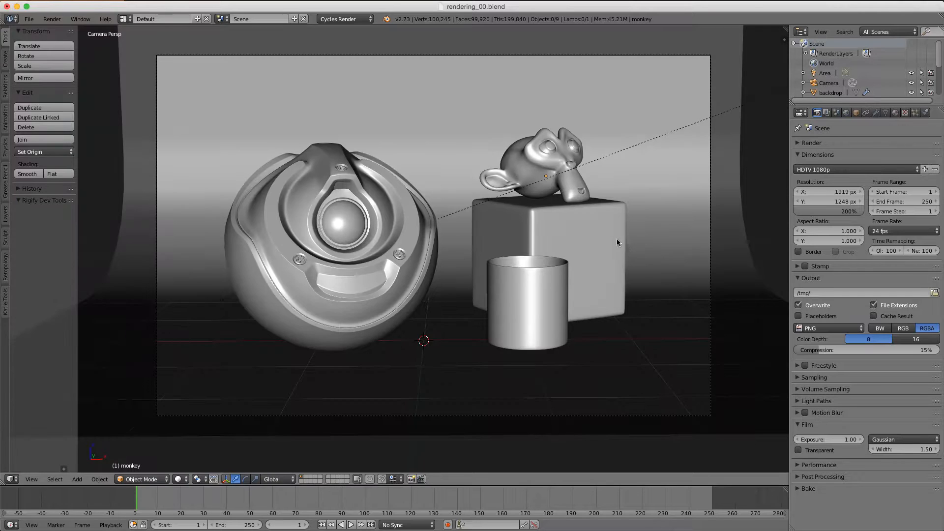
Change the pixel aspect ratio and apply the HDTV 720p render preset
{"action": "left_click_drag", "start_coordinate": [823, 229], "coordinate": [851, 242]}
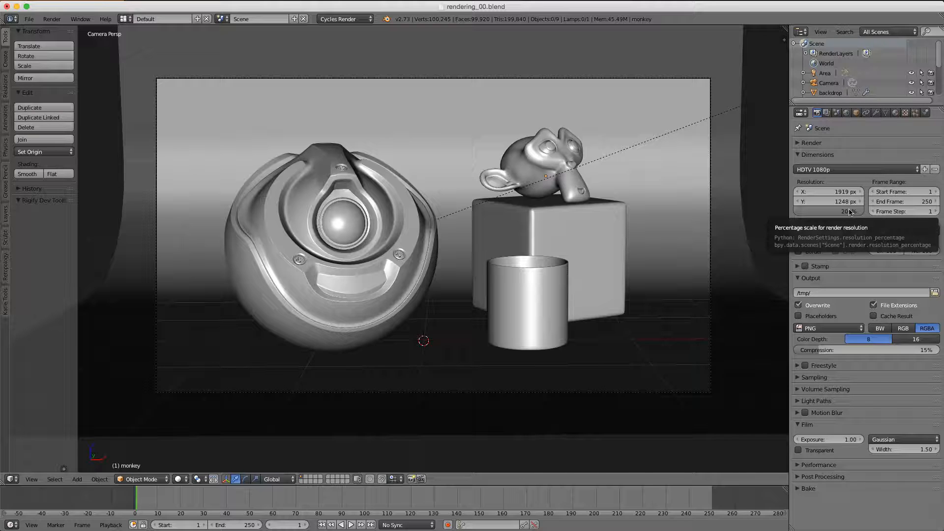
{"action": "left_click", "coordinate": [840, 173]}
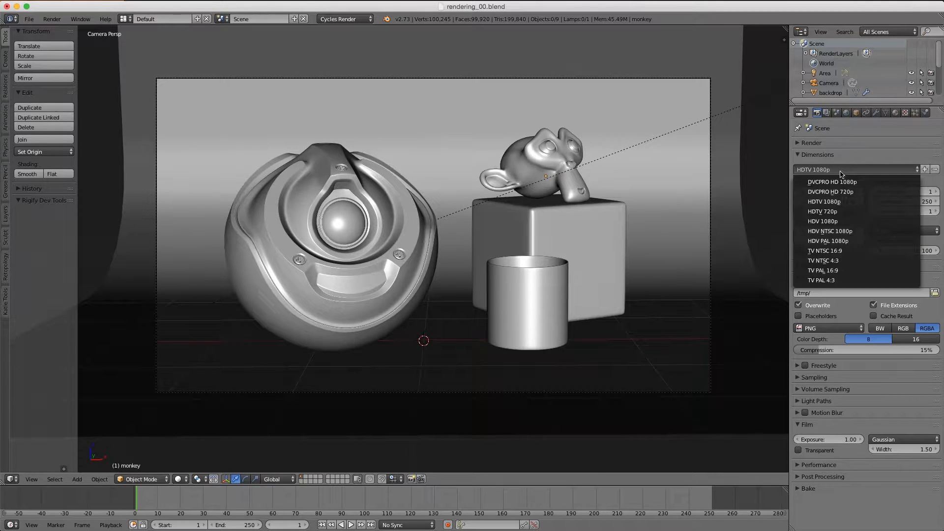
{"action": "left_click", "coordinate": [839, 212]}
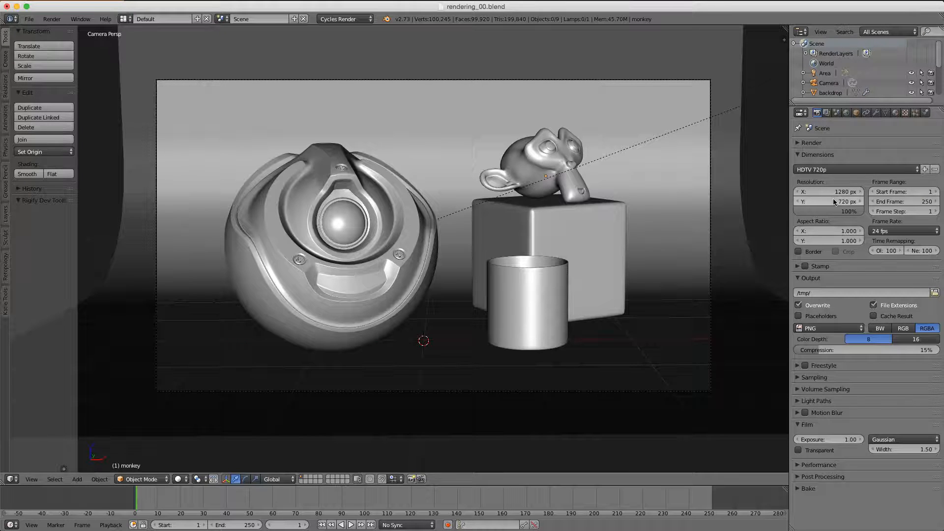
Apply the DVCPRO HD 1080p preset to the render dimensions
{"action": "left_click", "coordinate": [848, 171]}
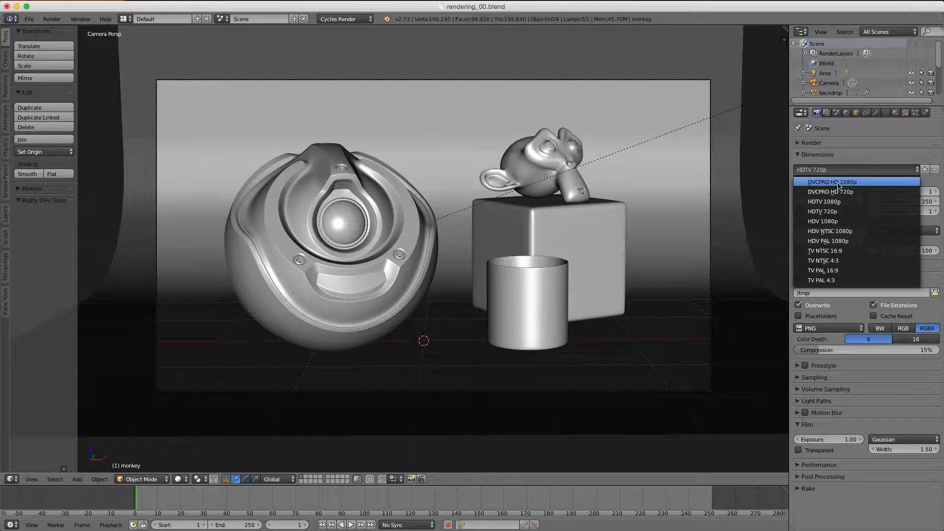
{"action": "left_click", "coordinate": [839, 183]}
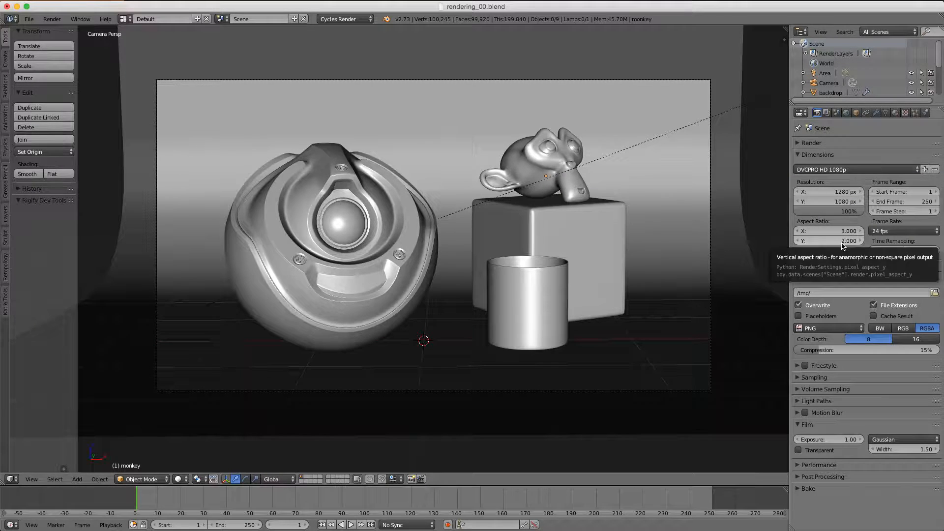
{"action": "left_click", "coordinate": [852, 173]}
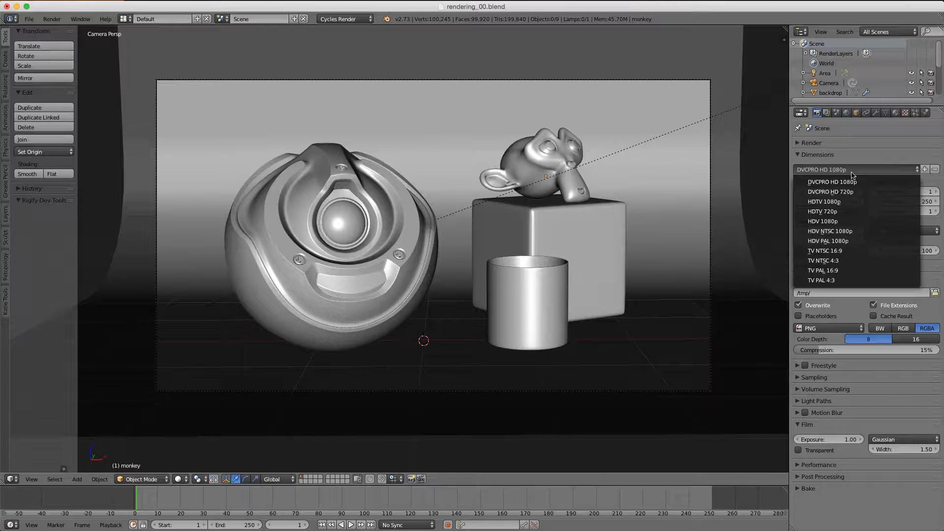
{"action": "left_click", "coordinate": [936, 185]}
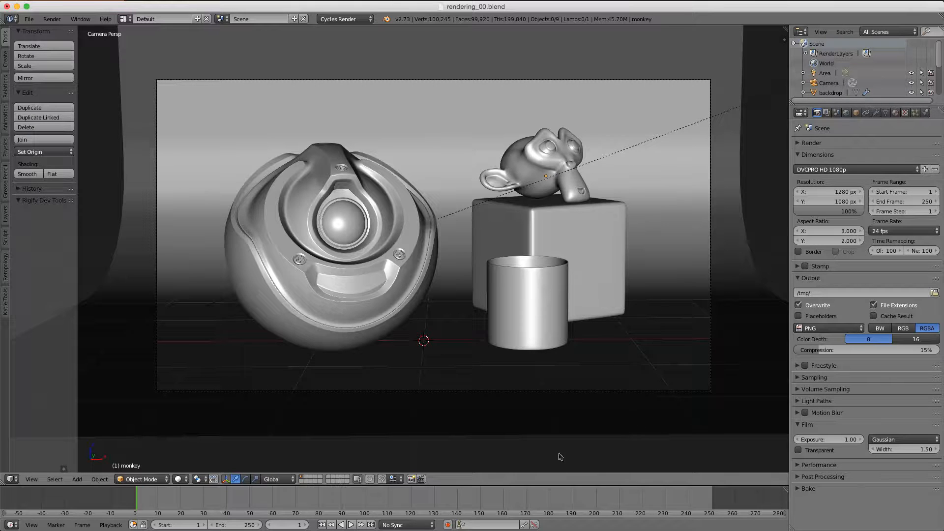
Set the animation's end frame to 142 and choose a frame rate of 24 fps
{"action": "middle_click_drag", "start_coordinate": [435, 498], "coordinate": [416, 499]}
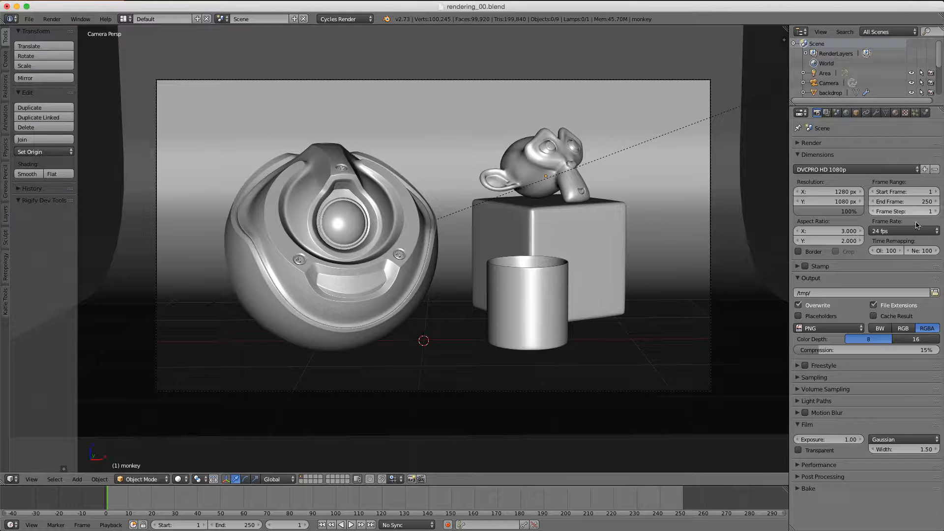
{"action": "left_click_drag", "start_coordinate": [922, 203], "coordinate": [897, 208]}
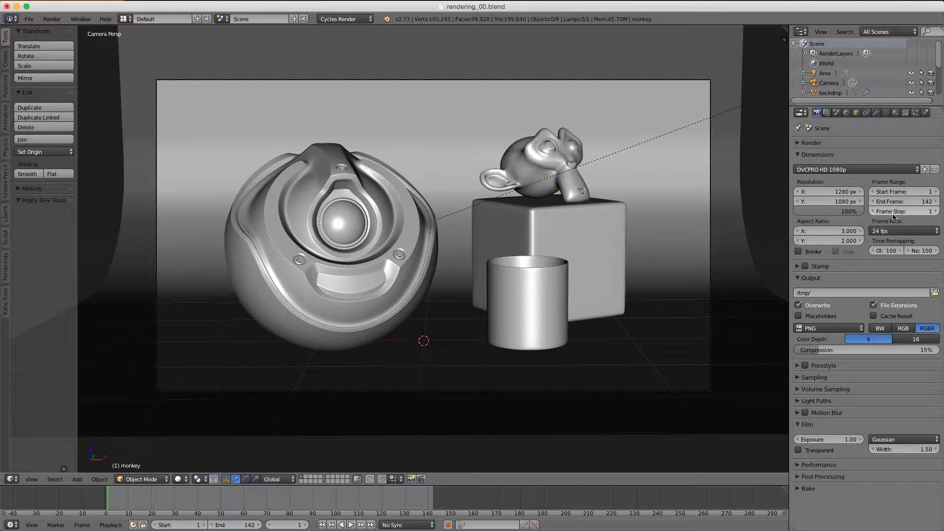
{"action": "left_click", "coordinate": [898, 231]}
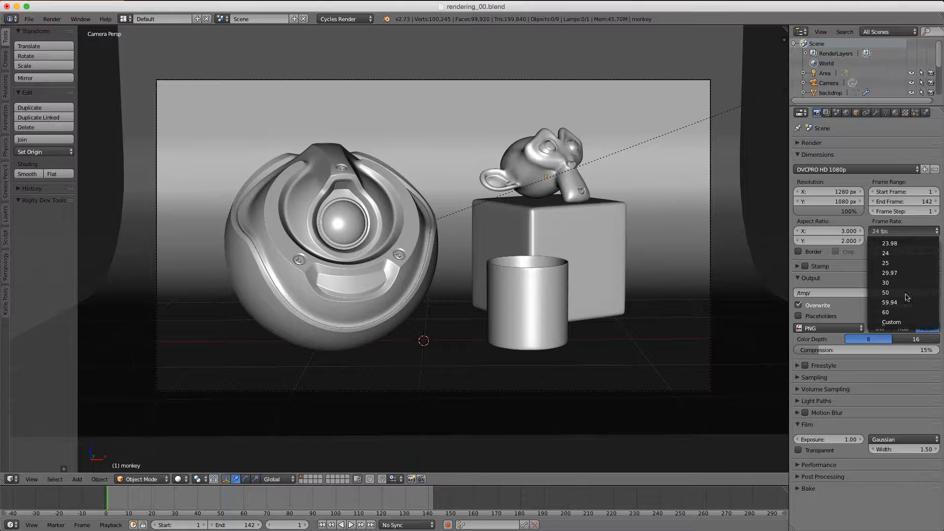
{"action": "left_click", "coordinate": [895, 253]}
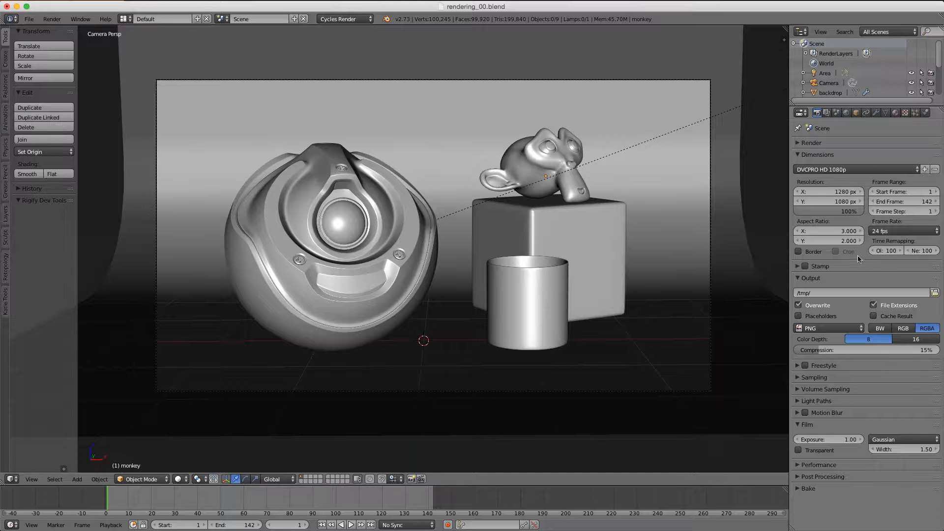
Enable the render Border option and switch the viewport shading to Rendered
{"action": "left_click", "coordinate": [799, 252]}
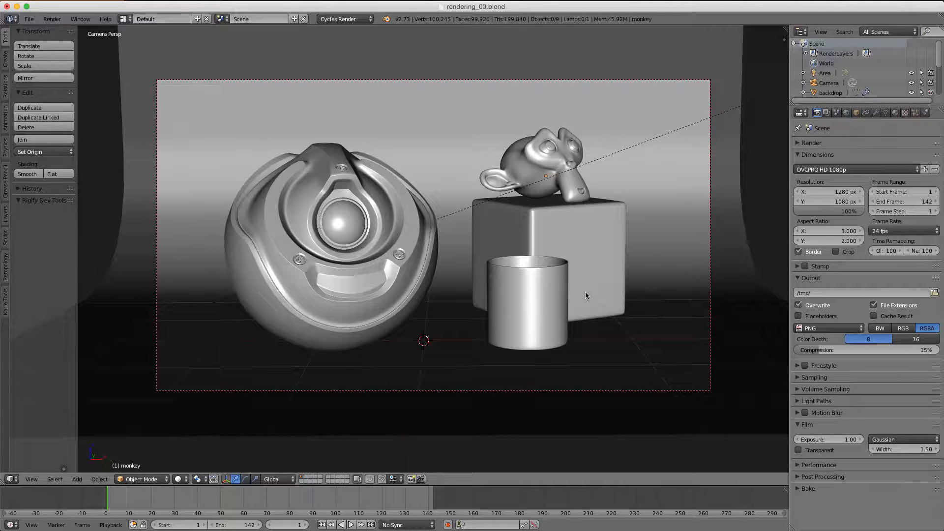
{"action": "left_click", "coordinate": [180, 479]}
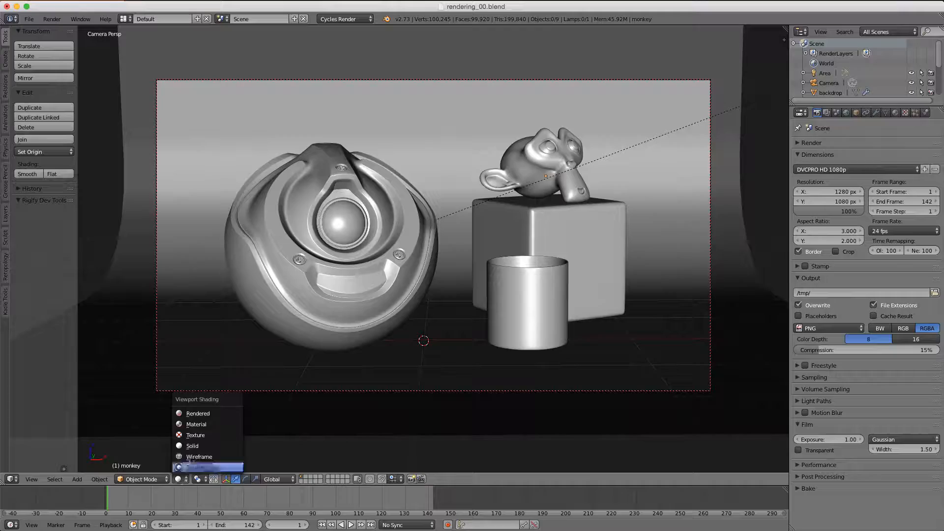
{"action": "left_click", "coordinate": [205, 413]}
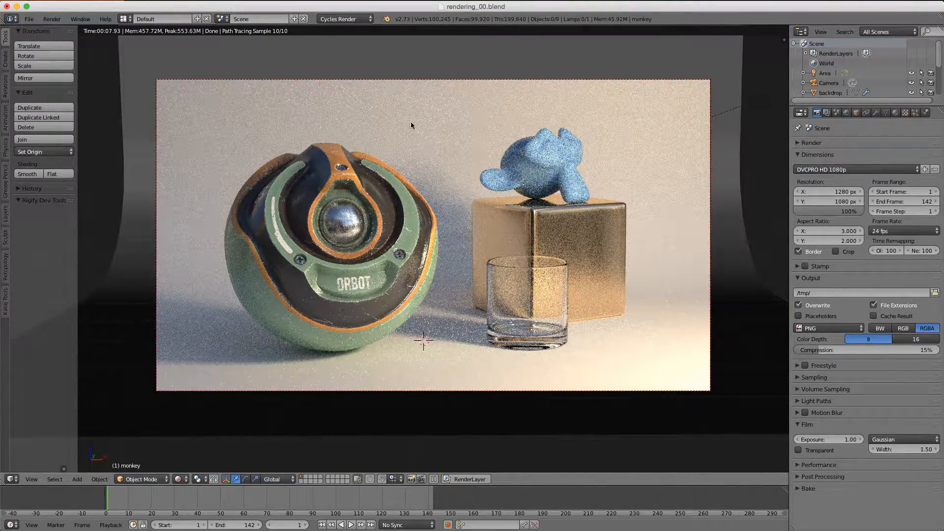
Compare how the border limits the rendered preview in camera view and in a free perspective view
{"action": "scroll", "coordinate": [442, 199], "scroll_direction": "down", "scroll_amount": 6}
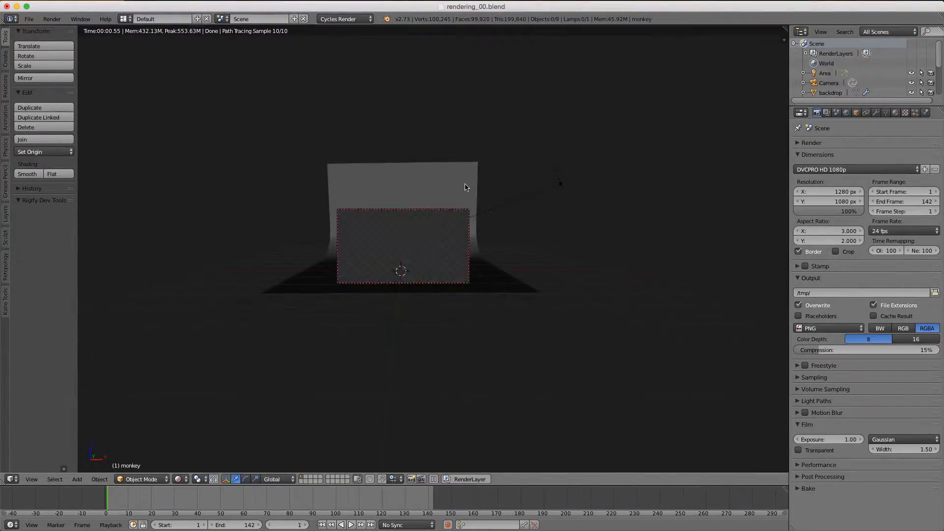
{"action": "scroll", "coordinate": [453, 241], "scroll_direction": "up", "scroll_amount": 2}
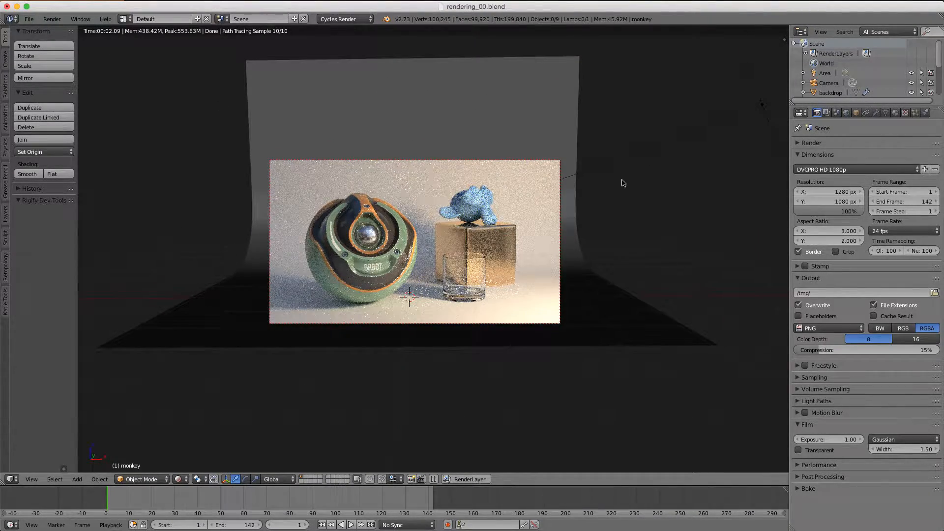
{"action": "middle_click_drag", "start_coordinate": [384, 160], "coordinate": [488, 187]}
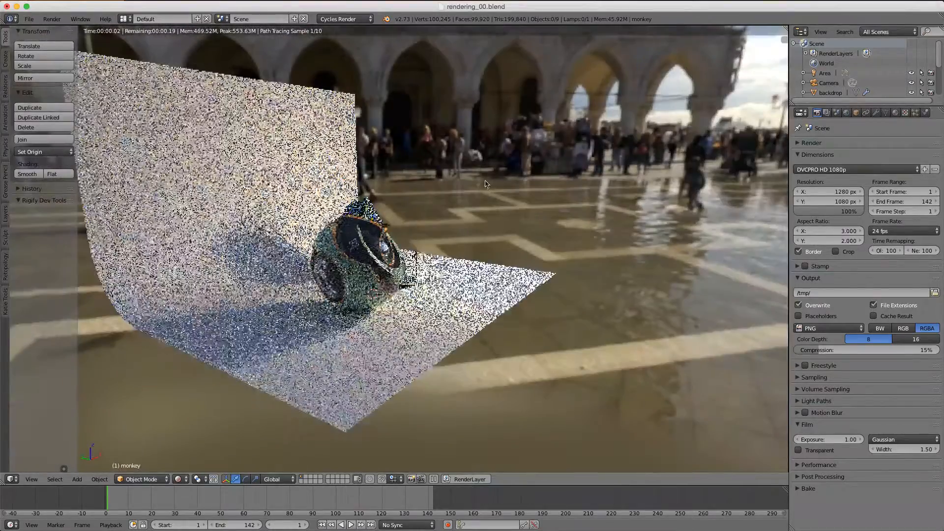
{"action": "middle_click_drag", "start_coordinate": [535, 163], "coordinate": [615, 196]}
{"action": "key", "text": "KP_0"}
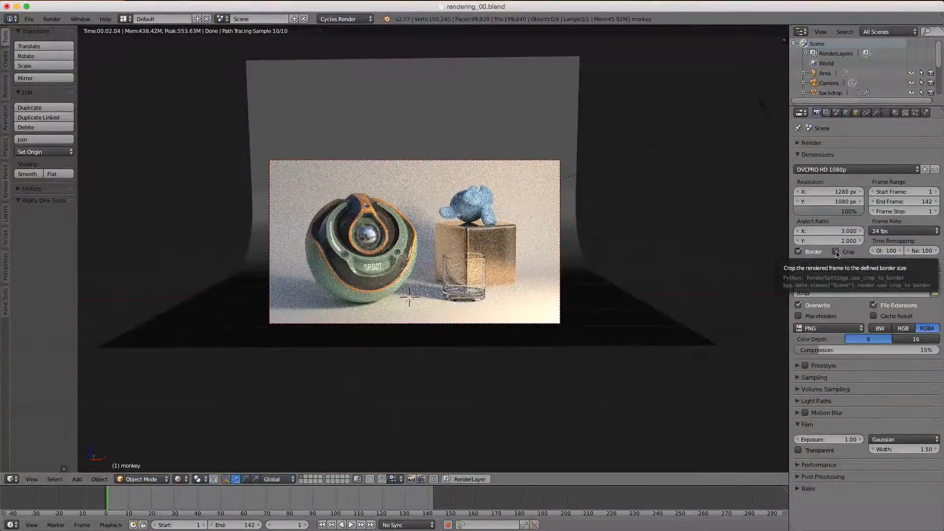
{"action": "left_click", "coordinate": [836, 251]}
{"action": "left_click", "coordinate": [836, 251]}
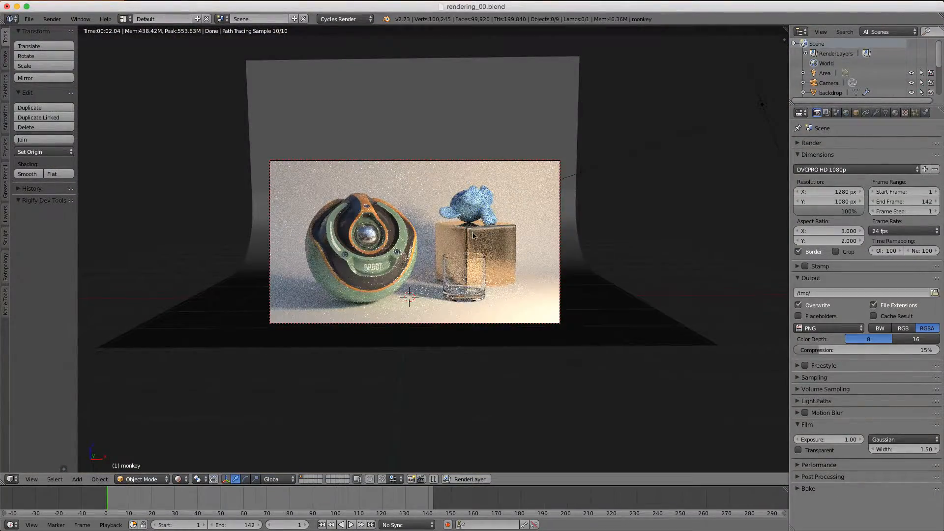
Draw a render border around the drinking glass in the camera view
{"action": "scroll", "coordinate": [478, 252], "scroll_direction": "up", "scroll_amount": 2}
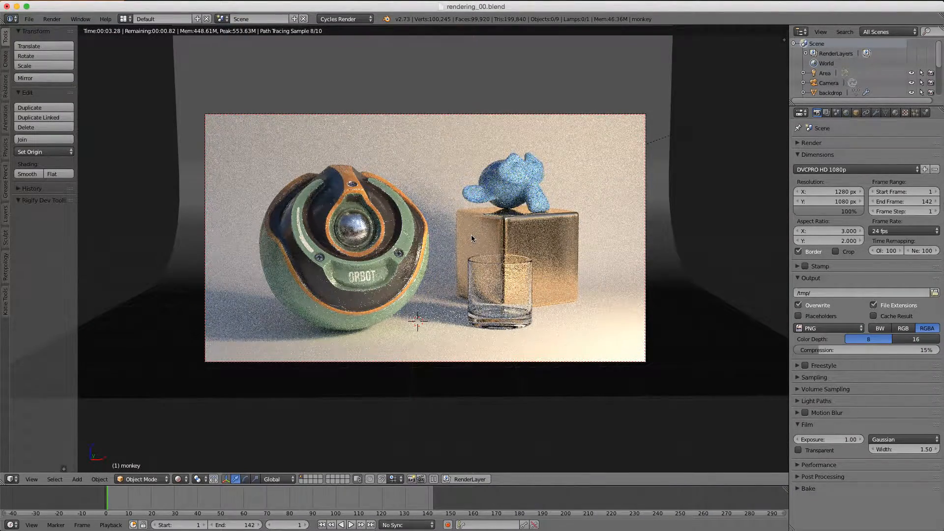
{"action": "key", "text": "ctrl+b"}
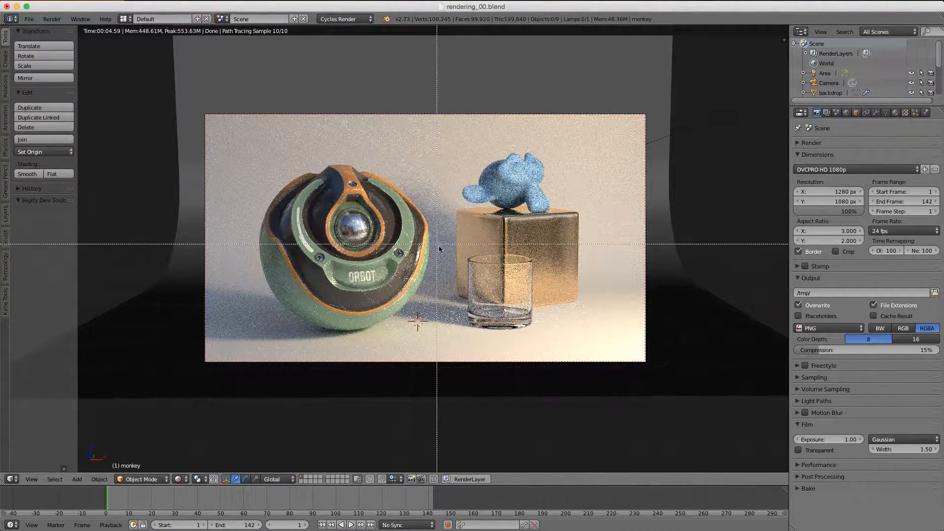
{"action": "mouse_move", "coordinate": [445, 233]}
{"action": "left_mouse_down"}
{"action": "mouse_move", "coordinate": [497, 301]}
{"action": "mouse_move", "coordinate": [549, 344]}
{"action": "left_mouse_up"}
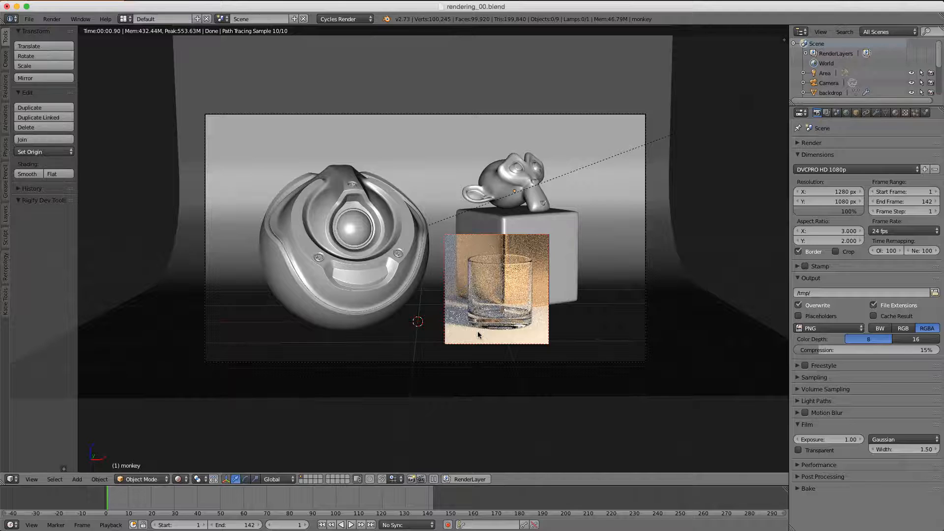
Render the bordered region around the glass and examine it within the whole frame
{"action": "left_click", "coordinate": [52, 19]}
{"action": "left_click", "coordinate": [64, 29]}
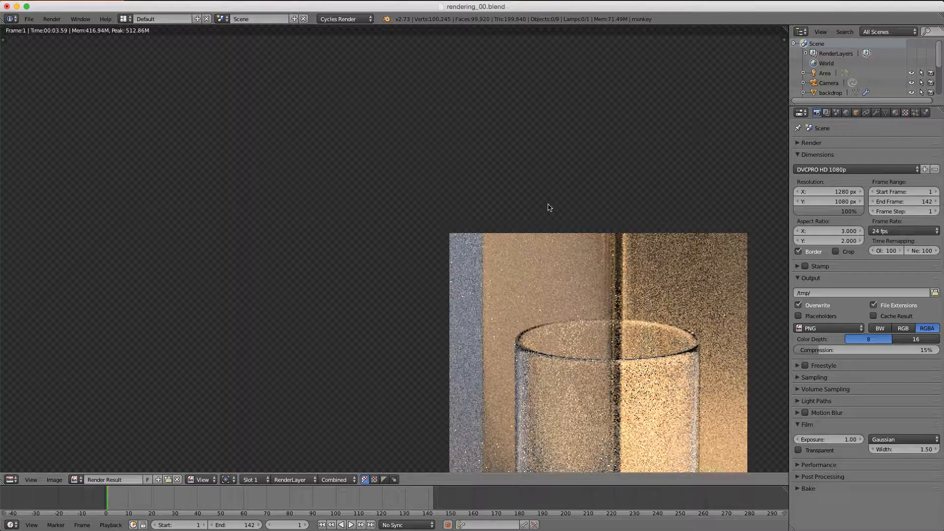
{"action": "scroll", "coordinate": [543, 205], "scroll_direction": "down", "scroll_amount": 4}
{"action": "scroll", "coordinate": [521, 231], "scroll_direction": "up", "scroll_amount": 2}
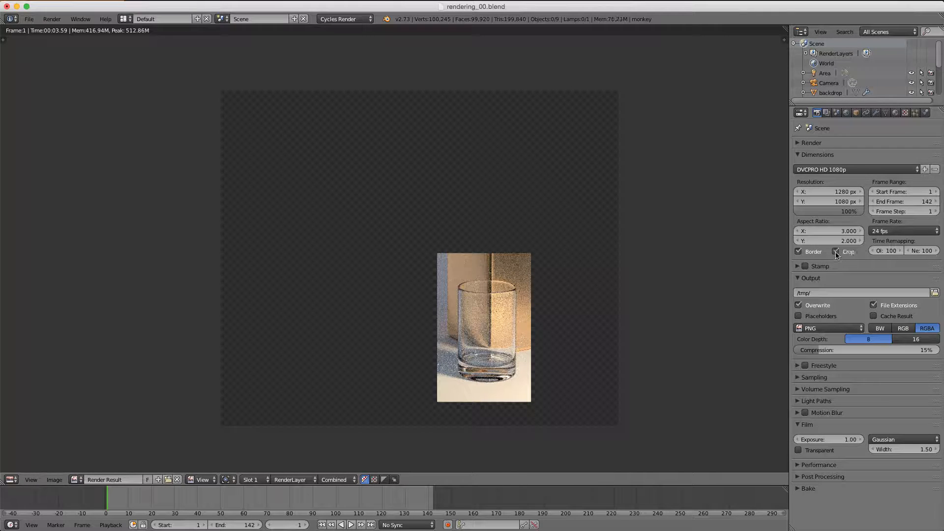
Switch the render result to Slot 2 and render the cropped border region around the glass
{"action": "left_click", "coordinate": [253, 480]}
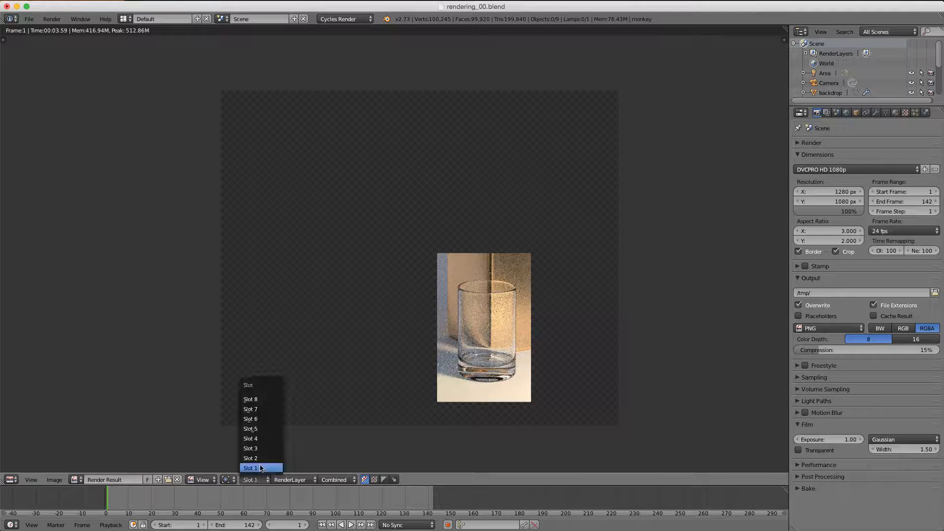
{"action": "left_click", "coordinate": [256, 458]}
{"action": "left_click", "coordinate": [51, 18]}
{"action": "left_click", "coordinate": [64, 27]}
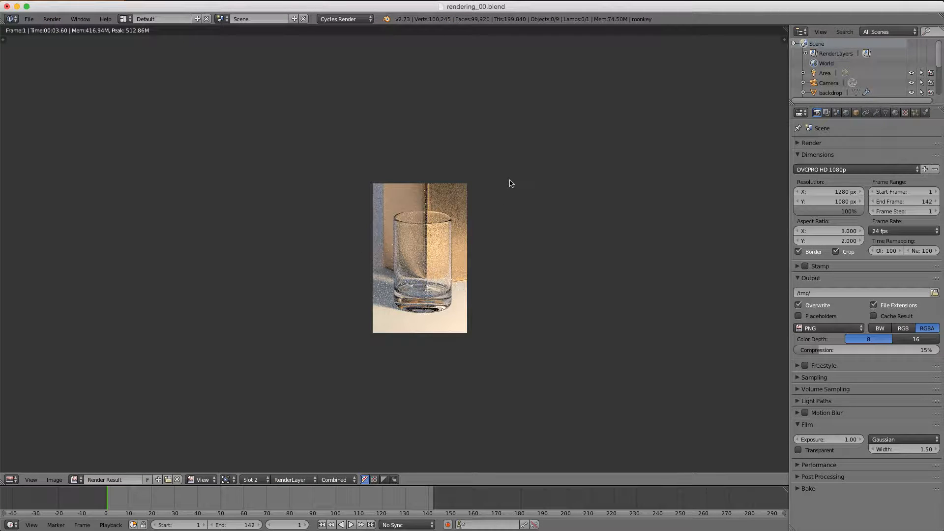
Return to the 3D viewport and apply the HDTV 1080p render preset
{"action": "left_click", "coordinate": [8, 479]}
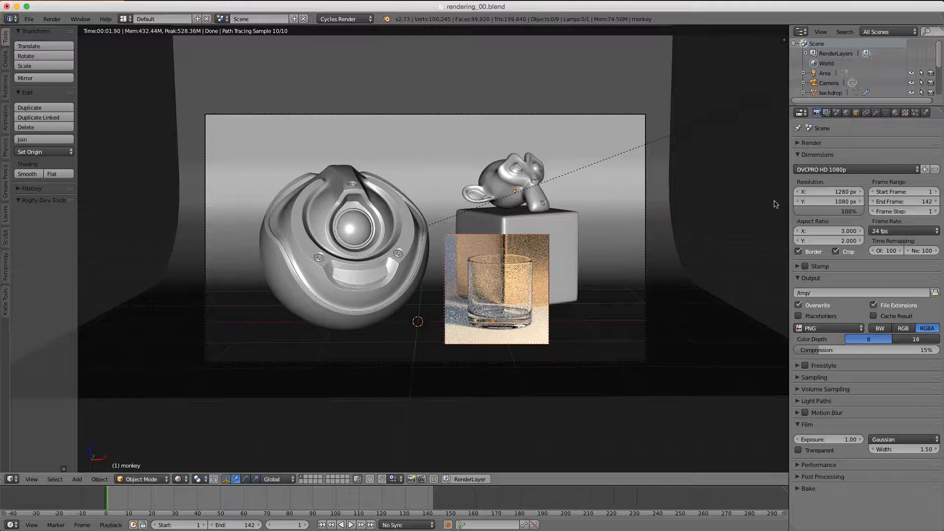
{"action": "left_click", "coordinate": [821, 169]}
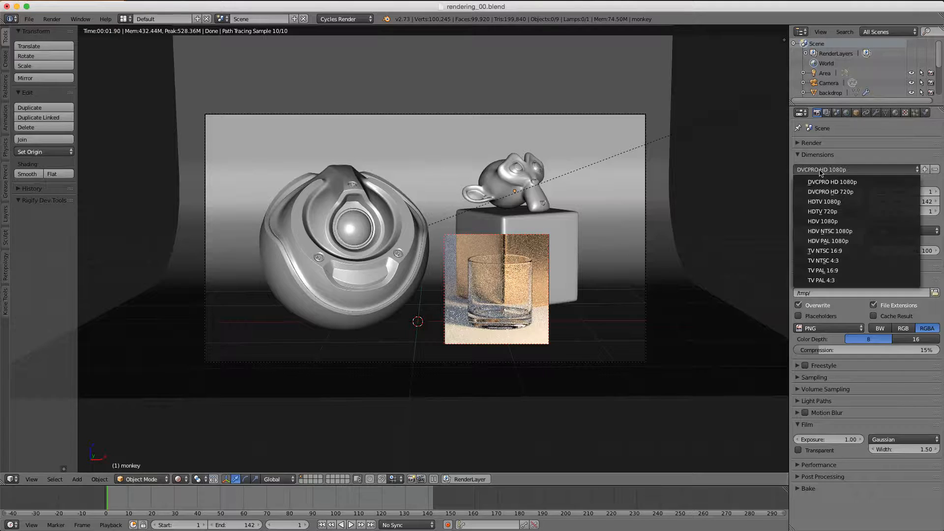
{"action": "left_click", "coordinate": [824, 201]}
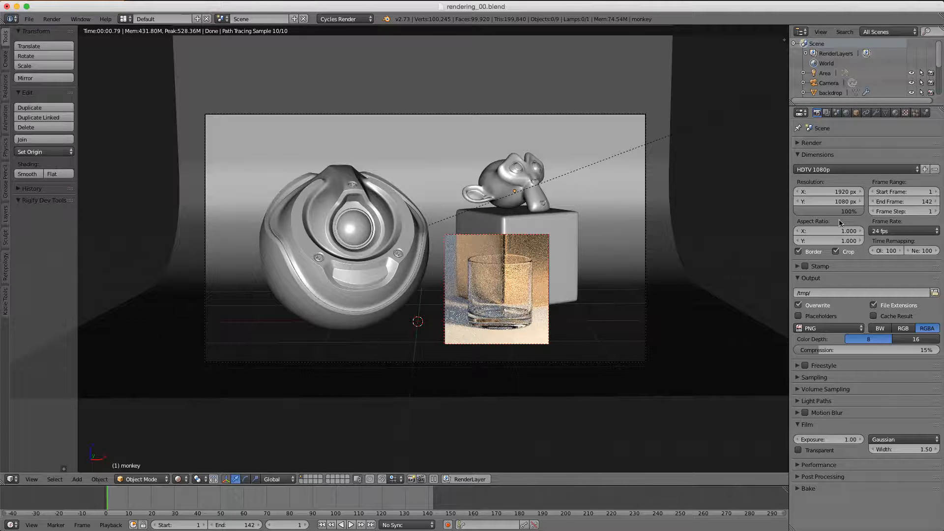
{"action": "left_click", "coordinate": [925, 170]}
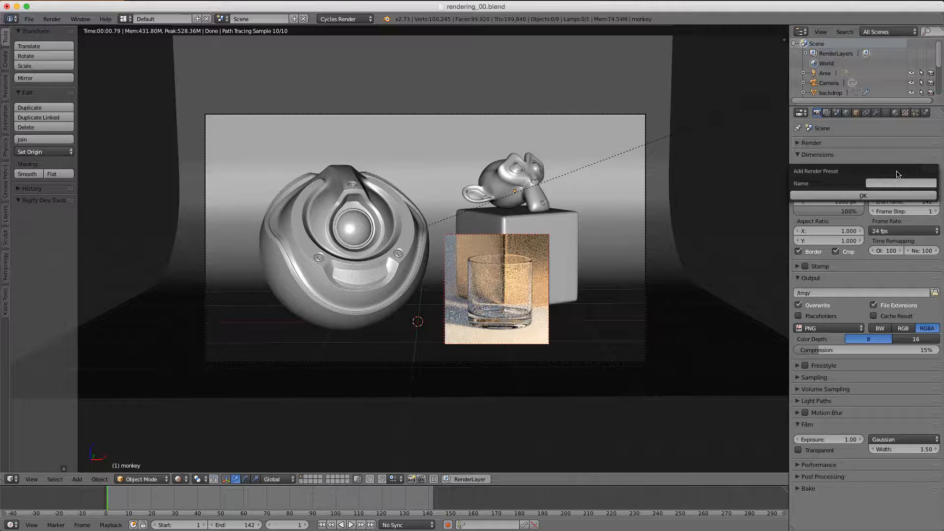
{"action": "key", "text": "Escape"}
Collapse the Dimensions settings, enable Stamp and expand its options
{"action": "left_click", "coordinate": [822, 155]}
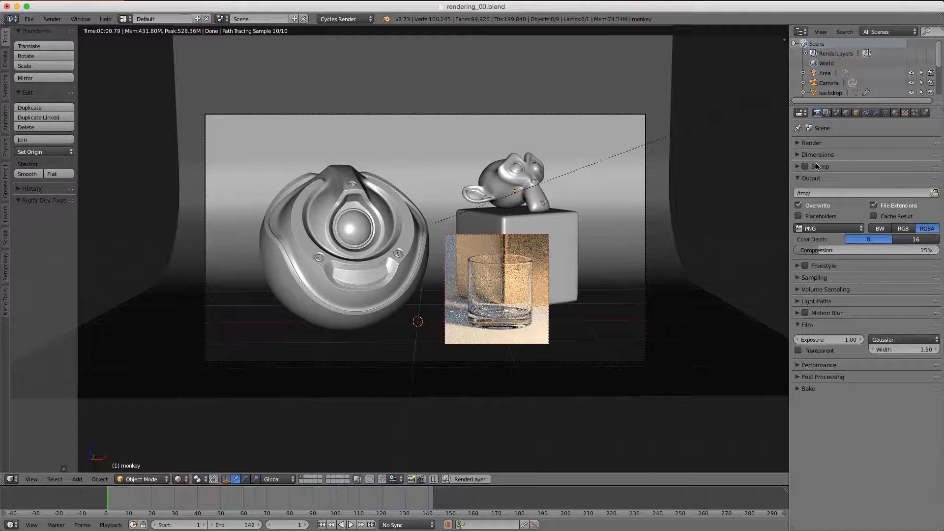
{"action": "left_click", "coordinate": [806, 167]}
{"action": "left_click", "coordinate": [798, 167]}
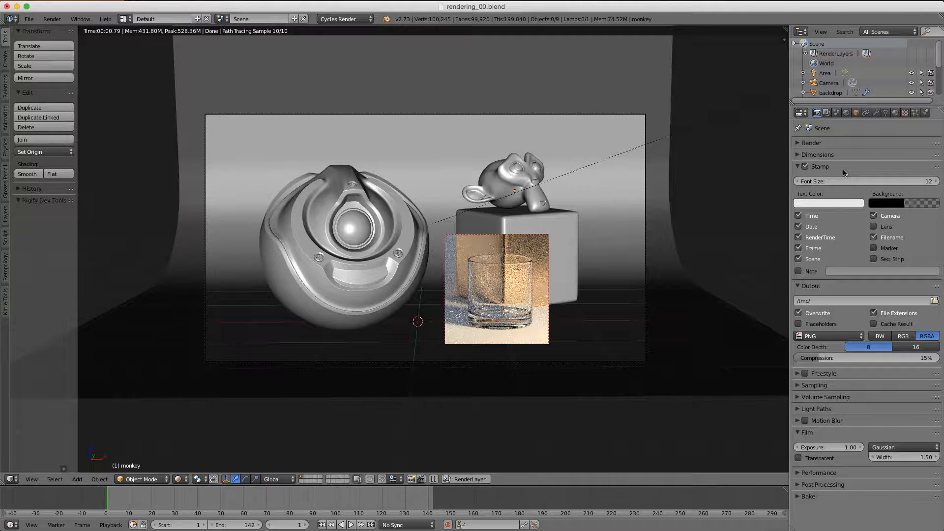
Redraw the render border around the whole camera frame and turn the Border option back on
{"action": "key", "text": "ctrl+b"}
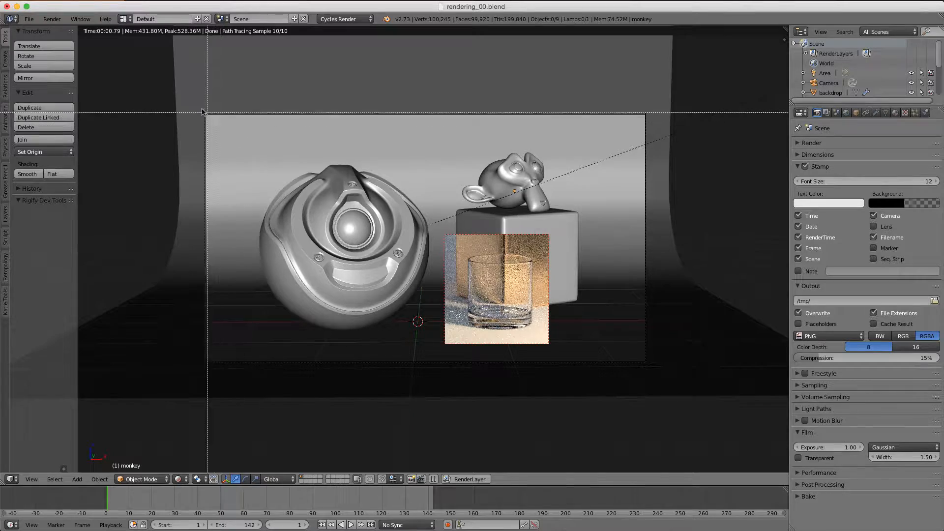
{"action": "left_click_drag", "start_coordinate": [197, 108], "coordinate": [267, 146]}
{"action": "left_click_drag", "start_coordinate": [575, 343], "coordinate": [652, 370]}
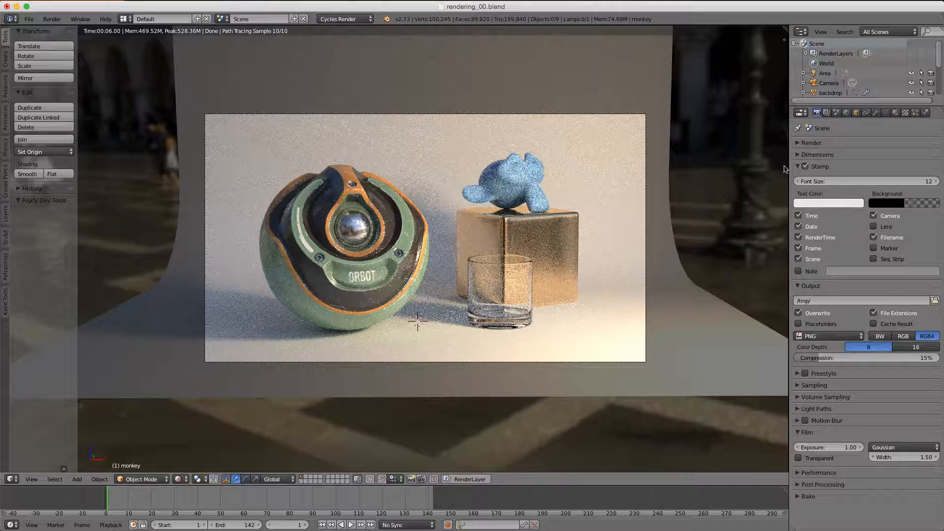
{"action": "left_click", "coordinate": [800, 155]}
{"action": "left_click", "coordinate": [798, 251]}
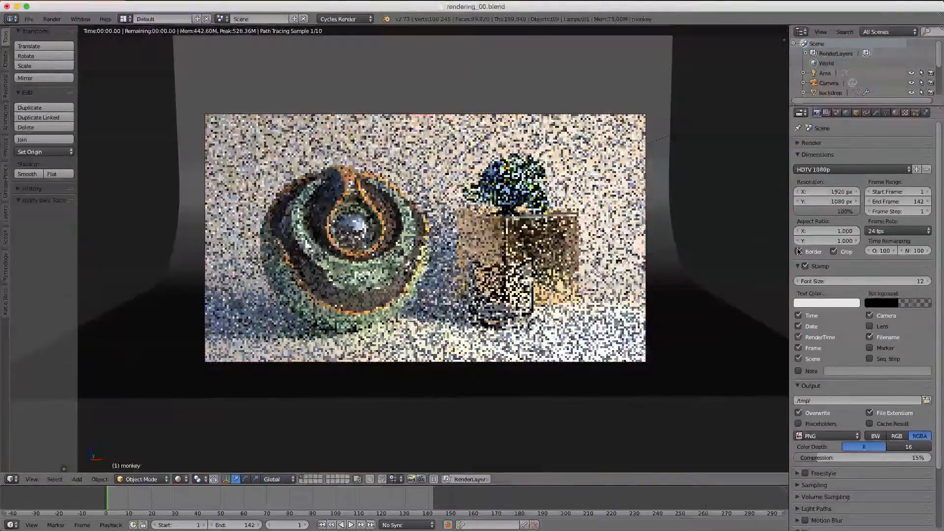
{"action": "left_click", "coordinate": [794, 154]}
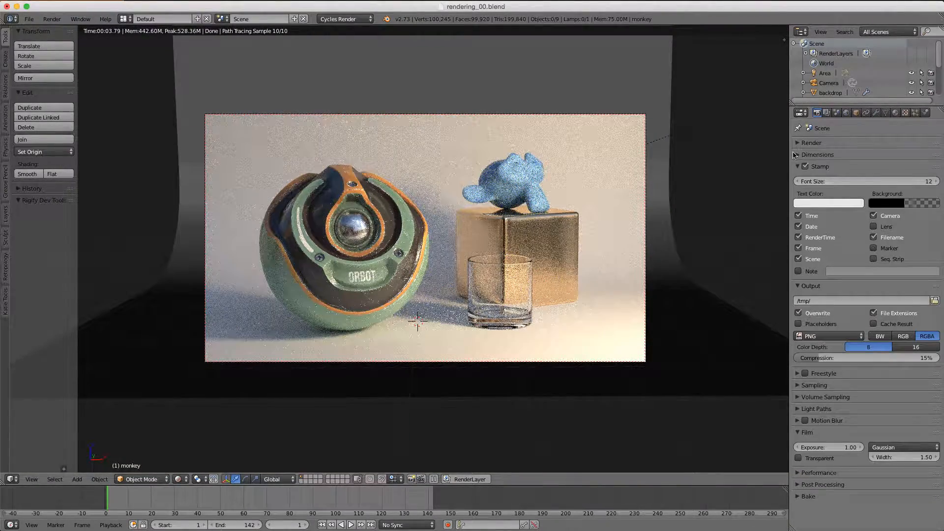
Render the full frame with stamping enabled and examine the stamp text in the image's upper-left corner
{"action": "left_click", "coordinate": [53, 19]}
{"action": "left_click", "coordinate": [64, 29]}
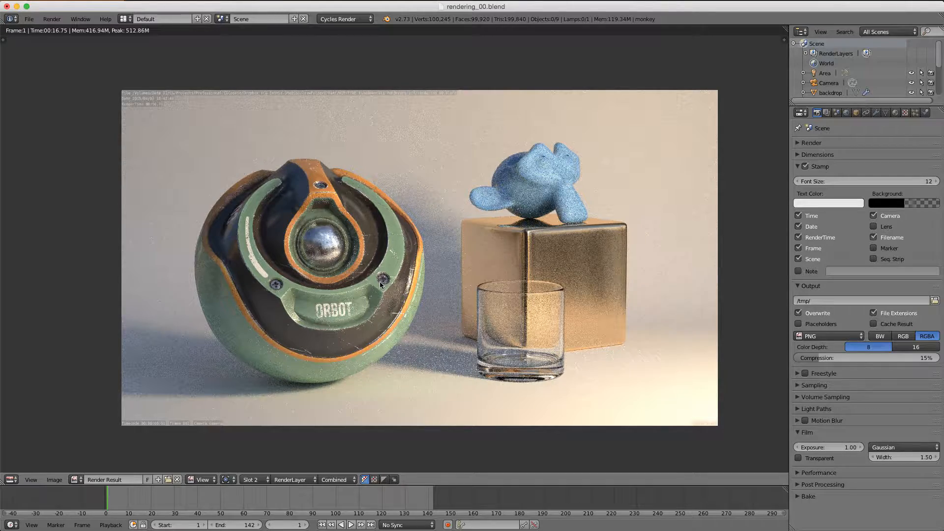
{"action": "middle_click_drag", "start_coordinate": [357, 272], "coordinate": [354, 293], "text": "ctrl"}
{"action": "middle_click_drag", "start_coordinate": [265, 183], "coordinate": [387, 272]}
{"action": "scroll", "coordinate": [386, 273], "scroll_direction": "up", "scroll_amount": 1}
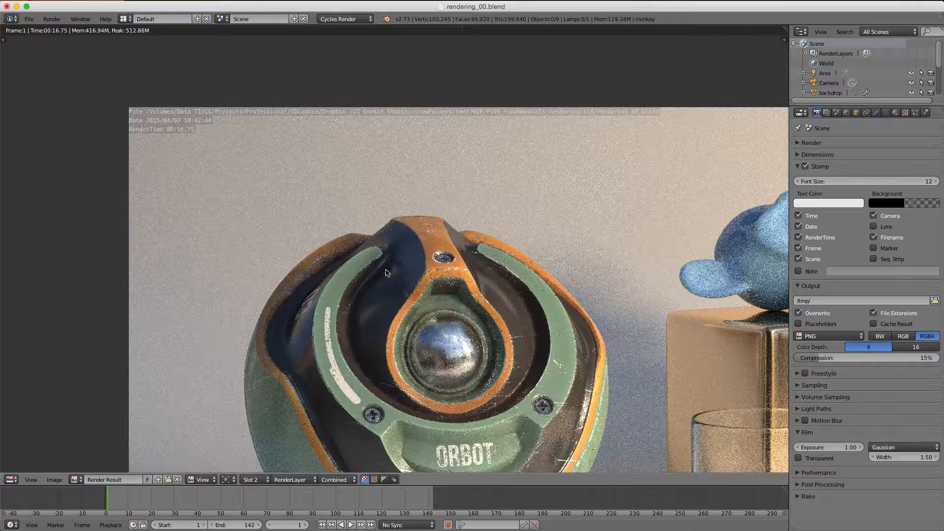
{"action": "middle_click_drag", "start_coordinate": [342, 190], "coordinate": [375, 292]}
{"action": "scroll", "coordinate": [375, 292], "scroll_direction": "up", "scroll_amount": 3}
{"action": "middle_click_drag", "start_coordinate": [295, 231], "coordinate": [486, 261]}
{"action": "middle_click_drag", "start_coordinate": [546, 261], "coordinate": [447, 262]}
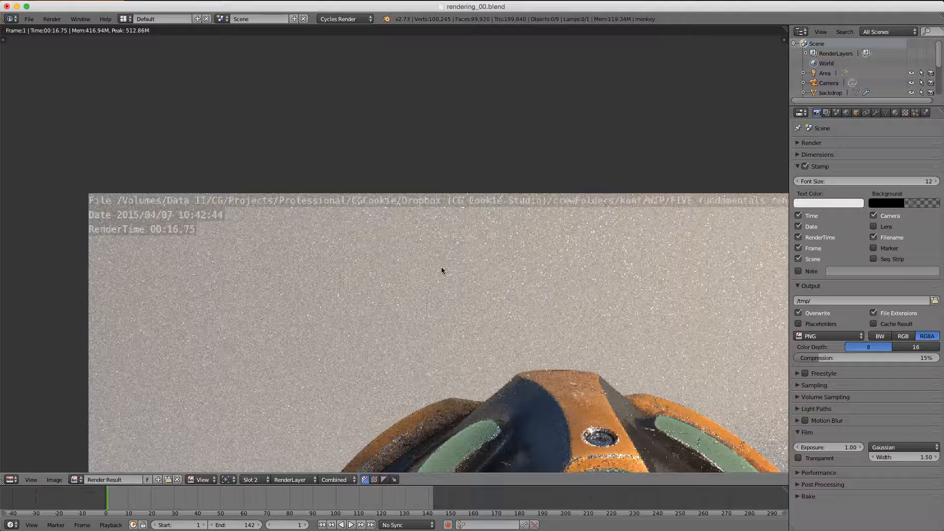
Read the stamped file path along the top edge of the render, plus the date and render time
{"action": "middle_click_drag", "start_coordinate": [397, 230], "coordinate": [533, 286]}
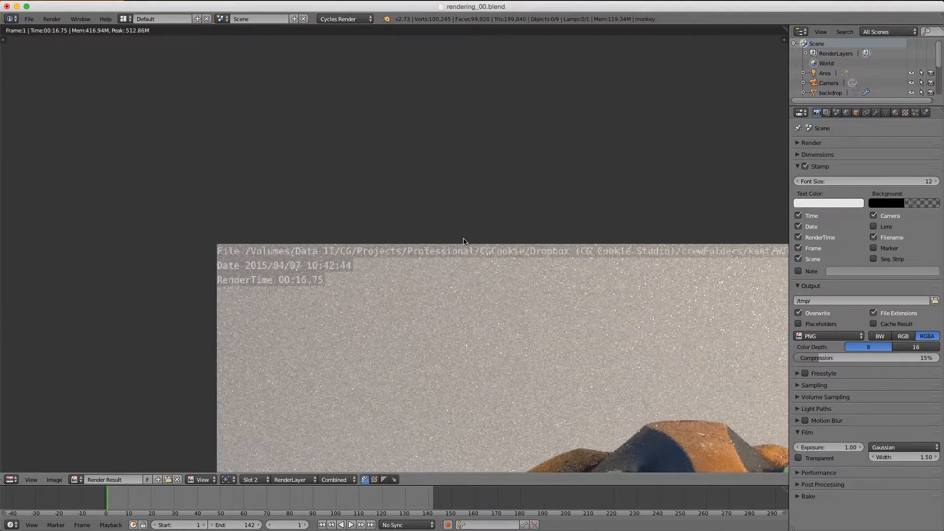
{"action": "scroll", "coordinate": [450, 268], "scroll_direction": "up", "scroll_amount": 1}
{"action": "middle_click_drag", "start_coordinate": [664, 267], "coordinate": [456, 263], "text": "ctrl"}
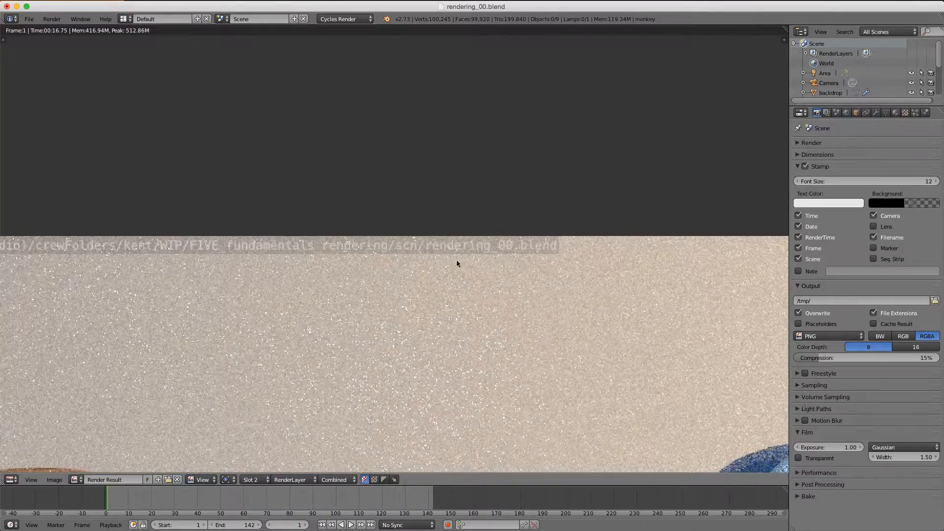
{"action": "middle_click_drag", "start_coordinate": [534, 255], "coordinate": [497, 283], "text": "ctrl"}
{"action": "middle_click_drag", "start_coordinate": [718, 221], "coordinate": [556, 273]}
{"action": "middle_click_drag", "start_coordinate": [555, 273], "coordinate": [463, 288], "text": "ctrl"}
{"action": "middle_click_drag", "start_coordinate": [499, 245], "coordinate": [465, 238]}
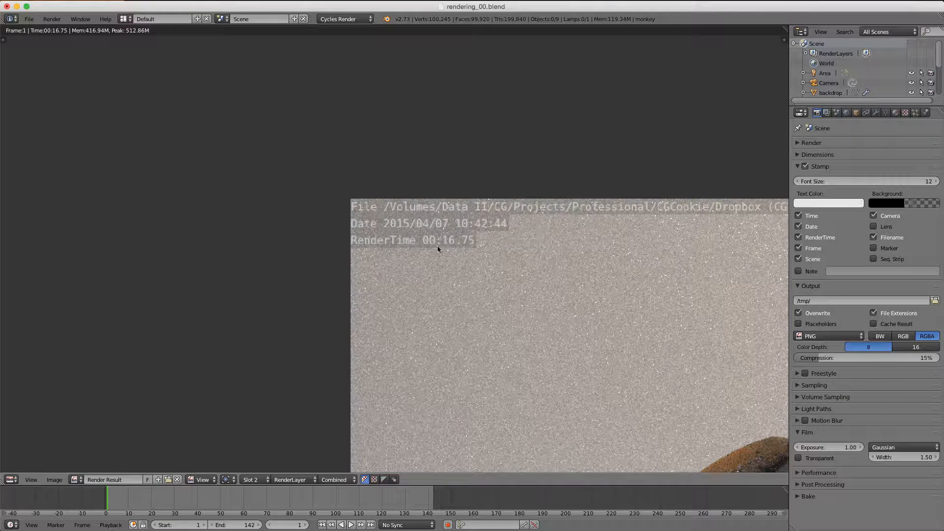
Examine the timecode, frame, camera and scene stamps along the bottom edge of the render
{"action": "middle_click_drag", "start_coordinate": [523, 379], "coordinate": [506, 95]}
{"action": "middle_click_drag", "start_coordinate": [540, 359], "coordinate": [511, 197]}
{"action": "middle_click_drag", "start_coordinate": [513, 272], "coordinate": [506, 144]}
{"action": "middle_click_drag", "start_coordinate": [502, 234], "coordinate": [416, 171]}
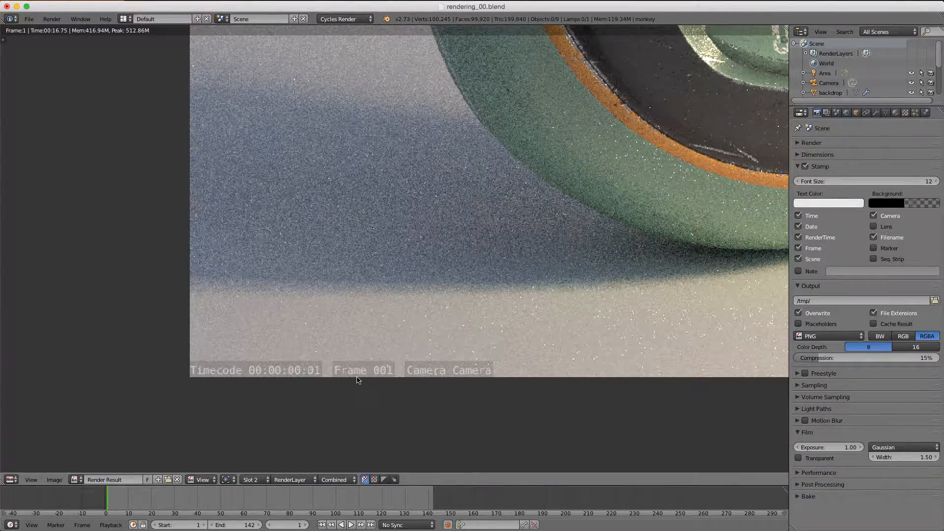
{"action": "mouse_move", "coordinate": [428, 367]}
{"action": "middle_mouse_down"}
{"action": "mouse_move", "coordinate": [569, 312]}
{"action": "mouse_move", "coordinate": [242, 280]}
{"action": "mouse_move", "coordinate": [415, 286]}
{"action": "mouse_move", "coordinate": [134, 307]}
{"action": "middle_mouse_up"}
{"action": "mouse_move", "coordinate": [708, 322]}
{"action": "middle_mouse_down"}
{"action": "mouse_move", "coordinate": [504, 299]}
{"action": "mouse_move", "coordinate": [389, 309]}
{"action": "middle_mouse_up"}
{"action": "scroll", "coordinate": [388, 308], "scroll_direction": "up", "scroll_amount": 1}
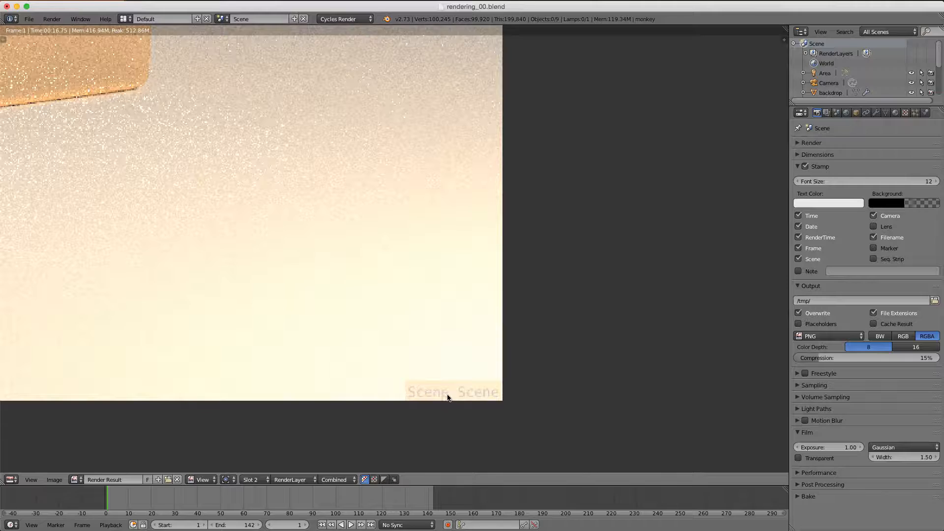
{"action": "middle_click_drag", "start_coordinate": [447, 394], "coordinate": [451, 332], "text": "ctrl"}
{"action": "middle_click_drag", "start_coordinate": [423, 161], "coordinate": [445, 250]}
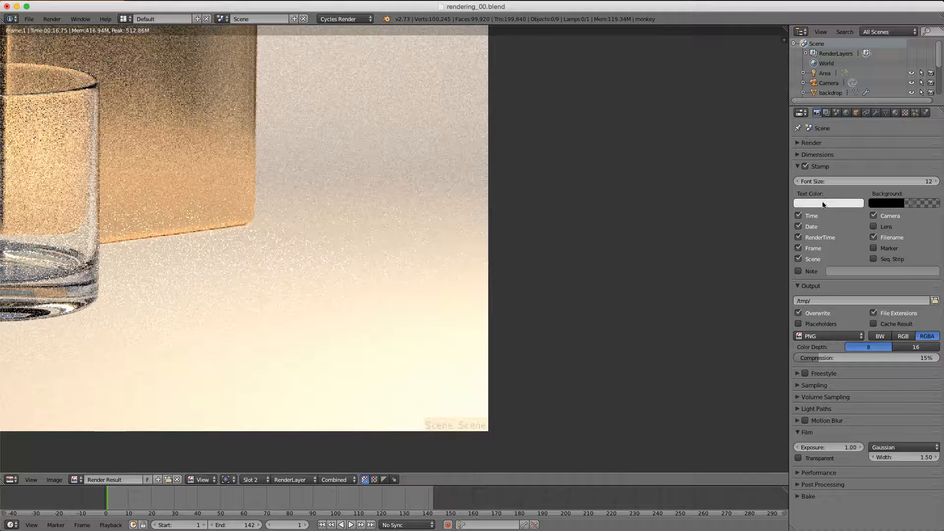
{"action": "middle_click_drag", "start_coordinate": [420, 331], "coordinate": [408, 225]}
{"action": "middle_click_drag", "start_coordinate": [408, 226], "coordinate": [478, 396], "text": "ctrl"}
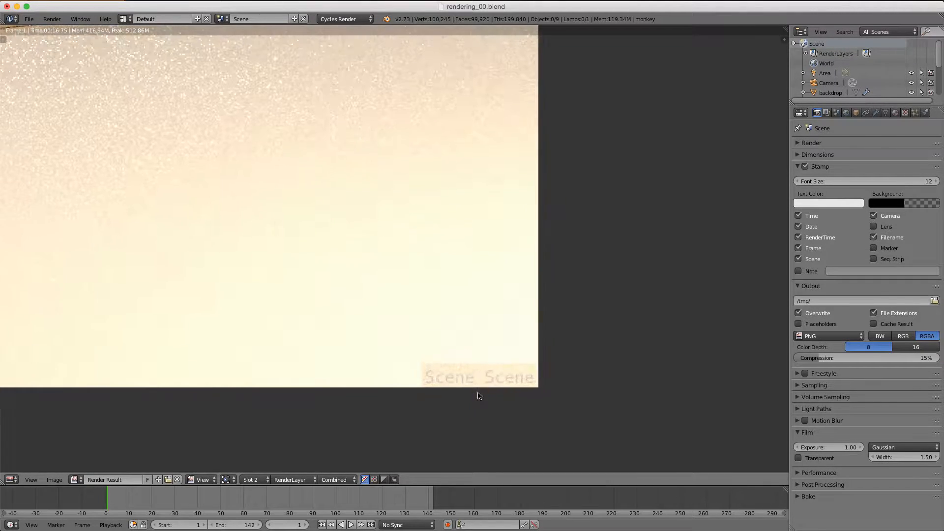
{"action": "middle_click_drag", "start_coordinate": [392, 359], "coordinate": [611, 329], "text": "ctrl"}
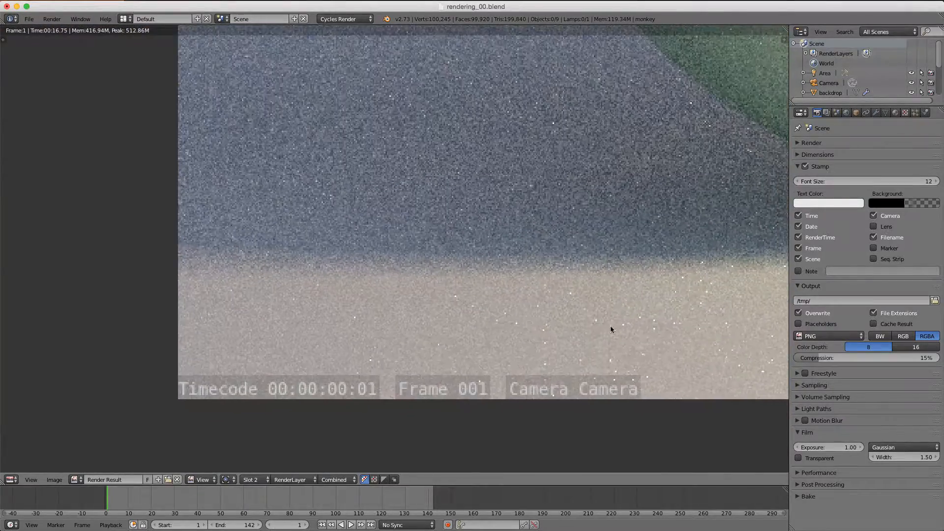
Inspect the colour and alpha values of the stamp background and compare them with the rendered labels
{"action": "left_click", "coordinate": [882, 204]}
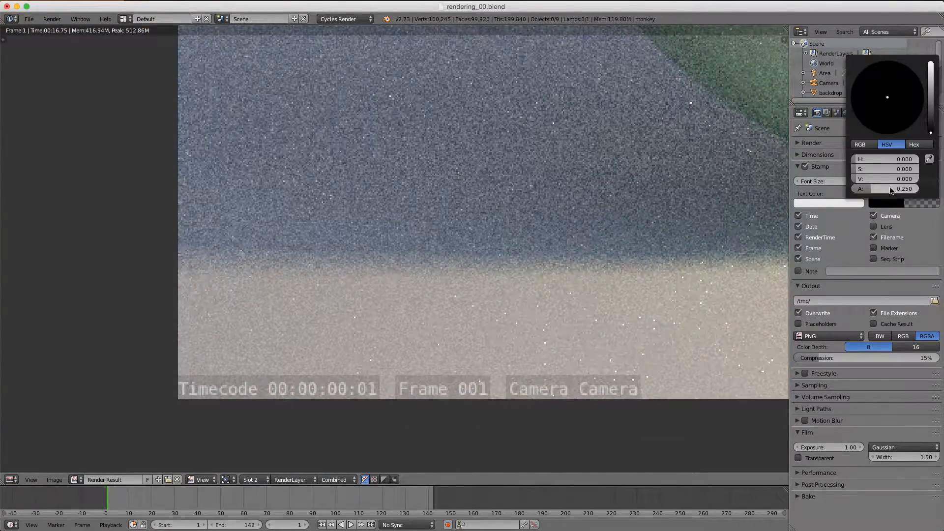
{"action": "middle_click_drag", "start_coordinate": [546, 322], "coordinate": [525, 291], "text": "ctrl"}
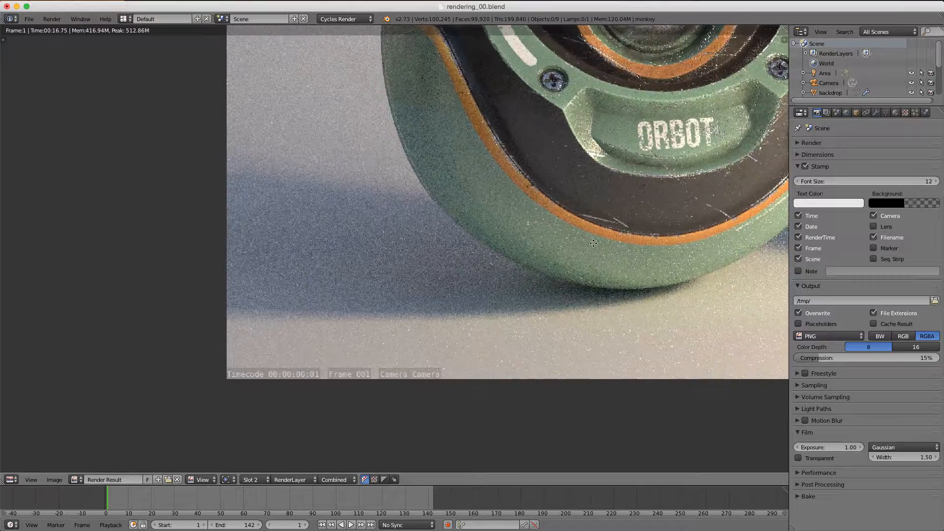
{"action": "middle_click_drag", "start_coordinate": [646, 220], "coordinate": [630, 235], "text": "ctrl"}
{"action": "middle_click_drag", "start_coordinate": [630, 236], "coordinate": [549, 281]}
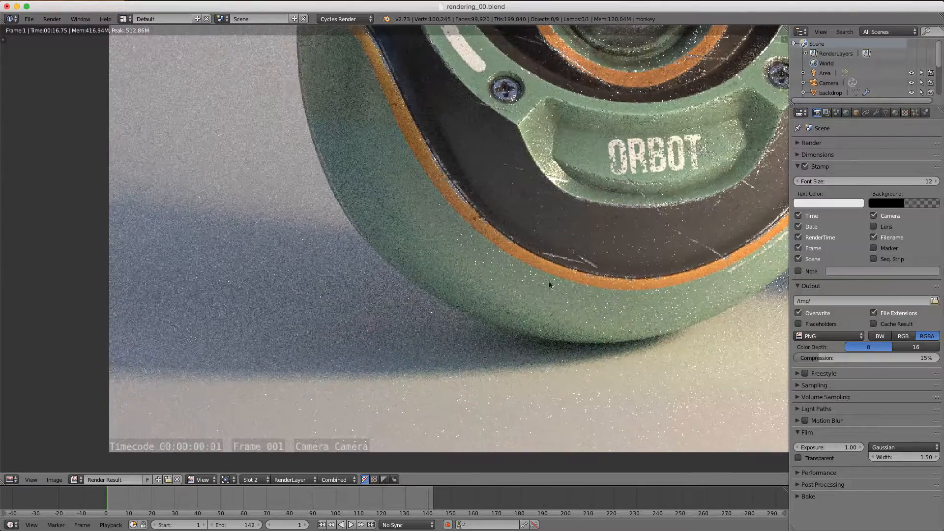
Enable the stamp Note and enter the text "This is a smaller preview render"
{"action": "left_click", "coordinate": [798, 272]}
{"action": "left_click", "coordinate": [841, 273]}
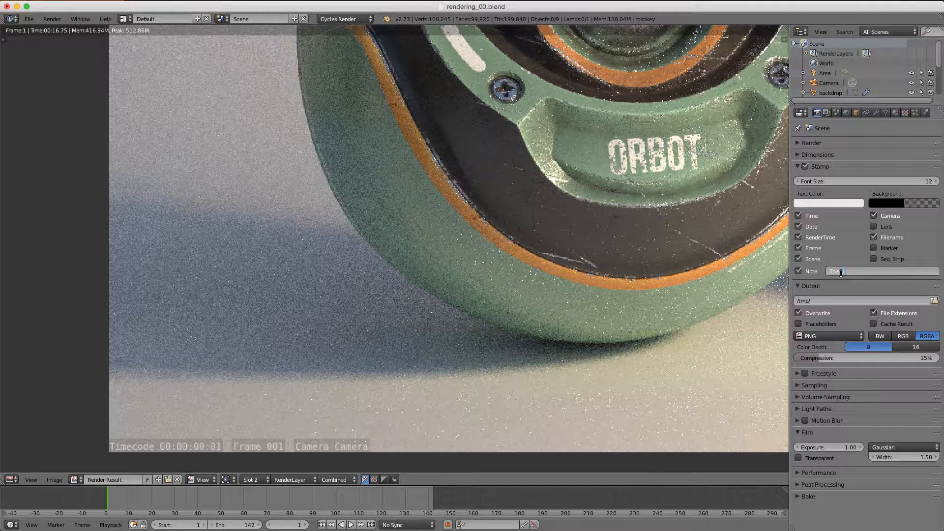
{"action": "type", "text": "This is a smaller preview render"}
{"action": "key", "text": "Return"}
Expand the Dimensions settings and set the render resolution percentage to 50%
{"action": "left_click", "coordinate": [798, 154]}
{"action": "left_click", "coordinate": [798, 154]}
{"action": "left_click", "coordinate": [798, 154]}
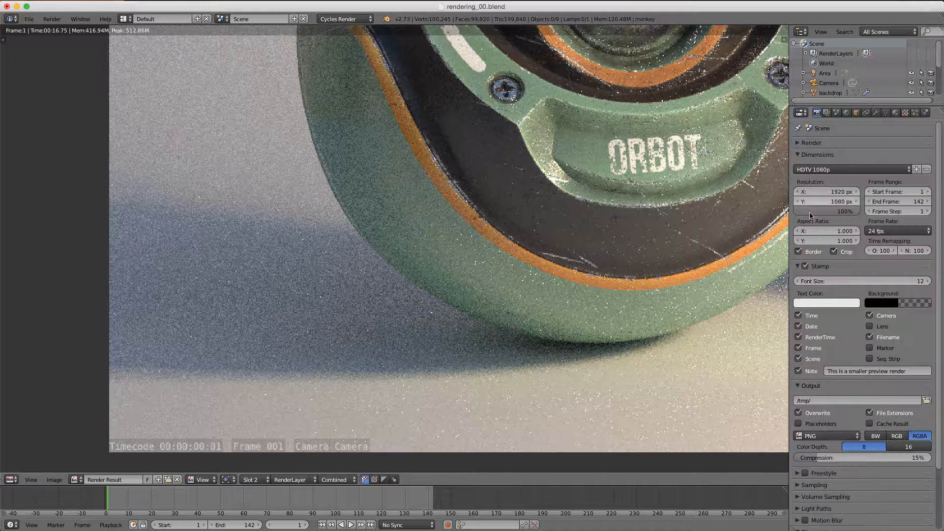
{"action": "left_click", "coordinate": [827, 209]}
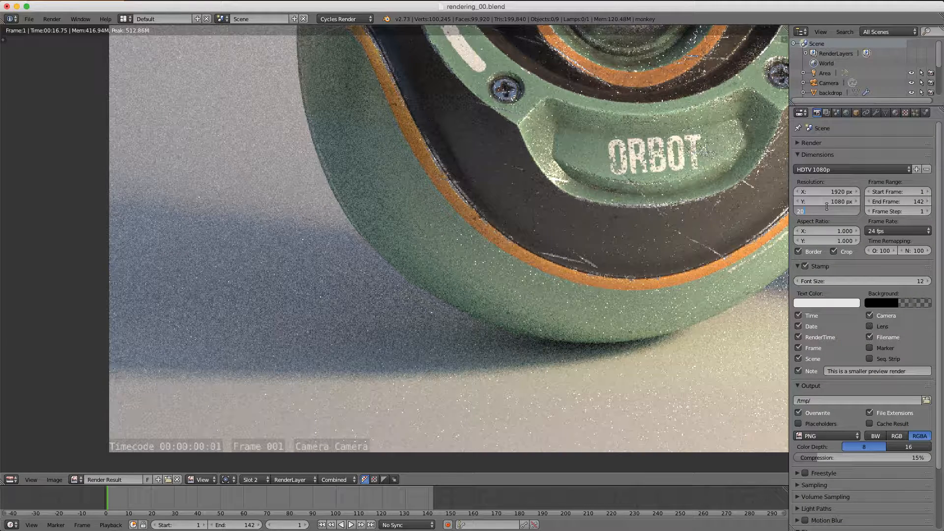
{"action": "type", "text": "50"}
{"action": "key", "text": "Return"}
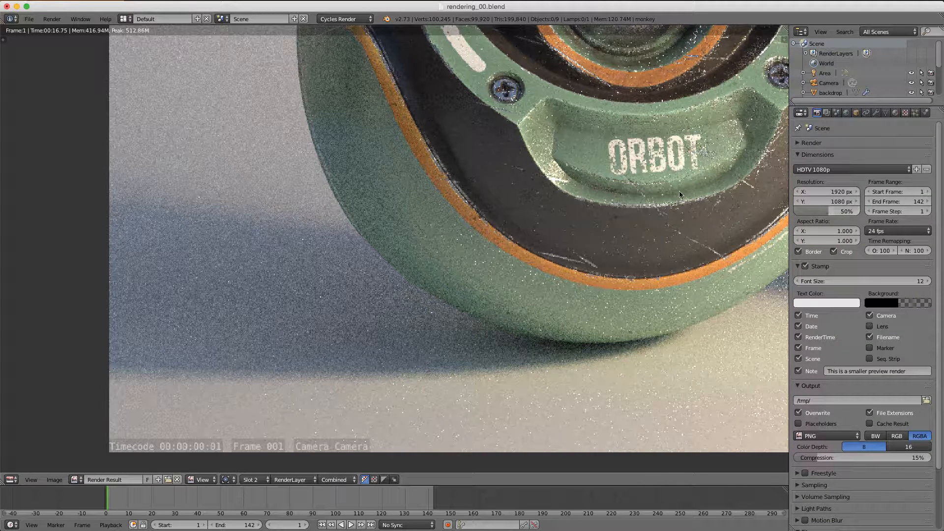
Render the image at the reduced resolution and examine the stamped note in its upper-left corner
{"action": "left_click", "coordinate": [52, 19]}
{"action": "left_click", "coordinate": [69, 29]}
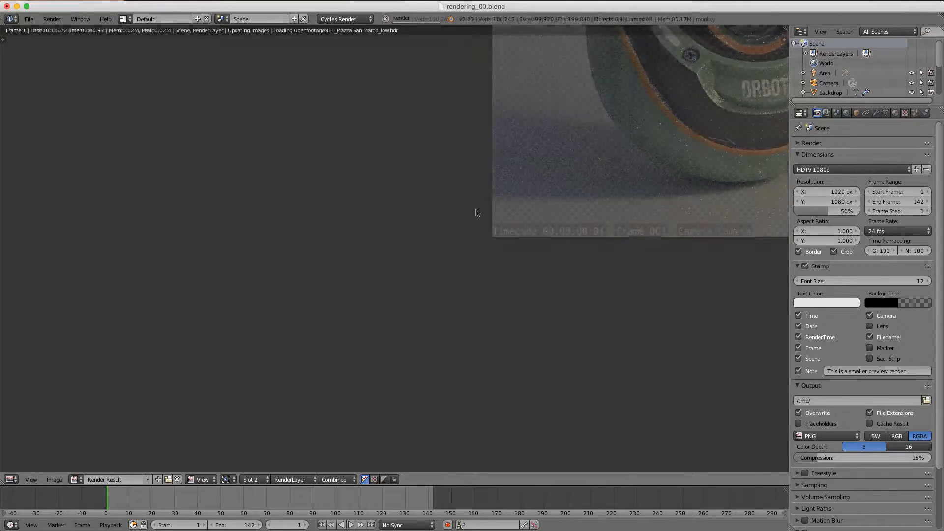
{"action": "middle_click_drag", "start_coordinate": [774, 39], "coordinate": [179, 294]}
{"action": "middle_click_drag", "start_coordinate": [379, 231], "coordinate": [710, 336]}
{"action": "scroll", "coordinate": [365, 279], "scroll_direction": "up", "scroll_amount": 2}
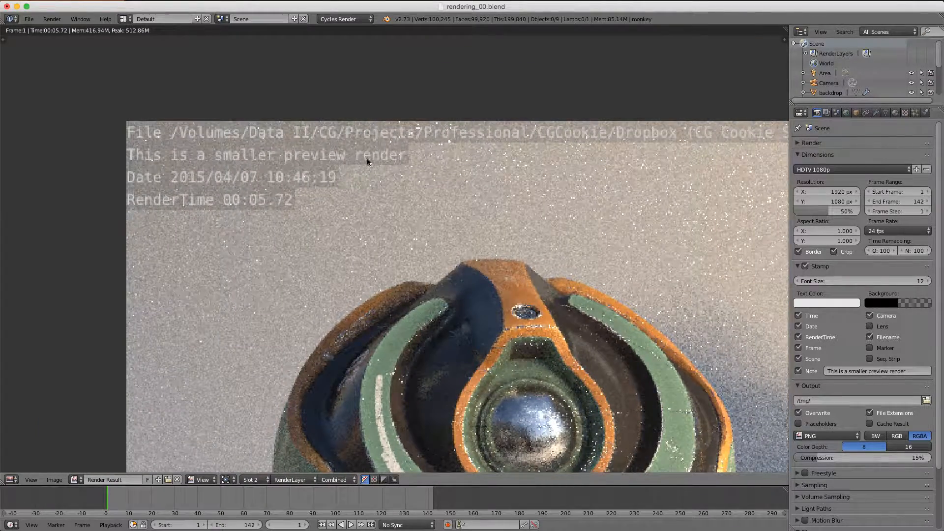
{"action": "middle_click_drag", "start_coordinate": [367, 158], "coordinate": [325, 202], "text": "ctrl"}
{"action": "middle_click_drag", "start_coordinate": [565, 217], "coordinate": [500, 155]}
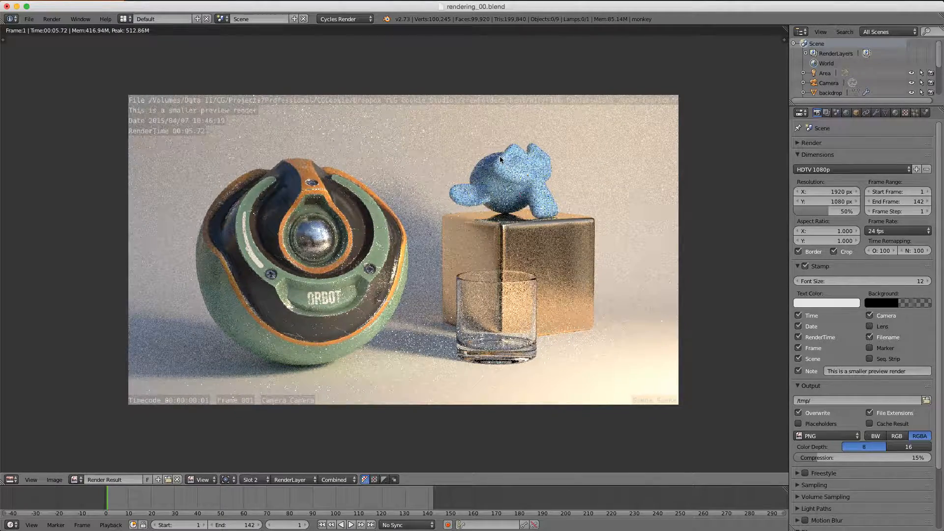